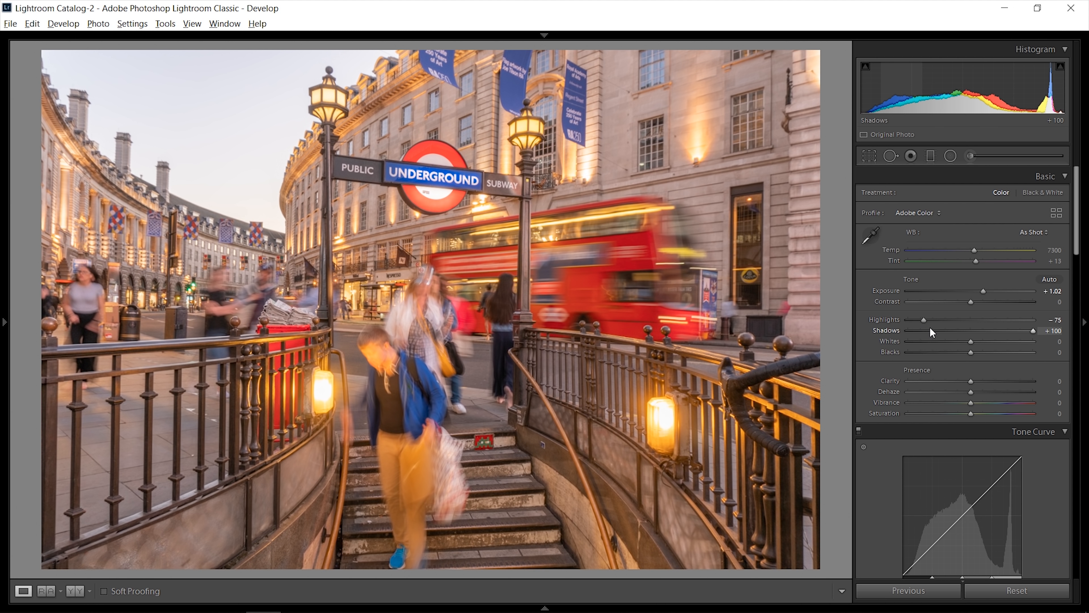
# Set Shadows to −25, Highlights to −36 and Whites to +48 for the street photo
pyautogui.moveTo(1022, 334); pyautogui.dragTo(954, 335)
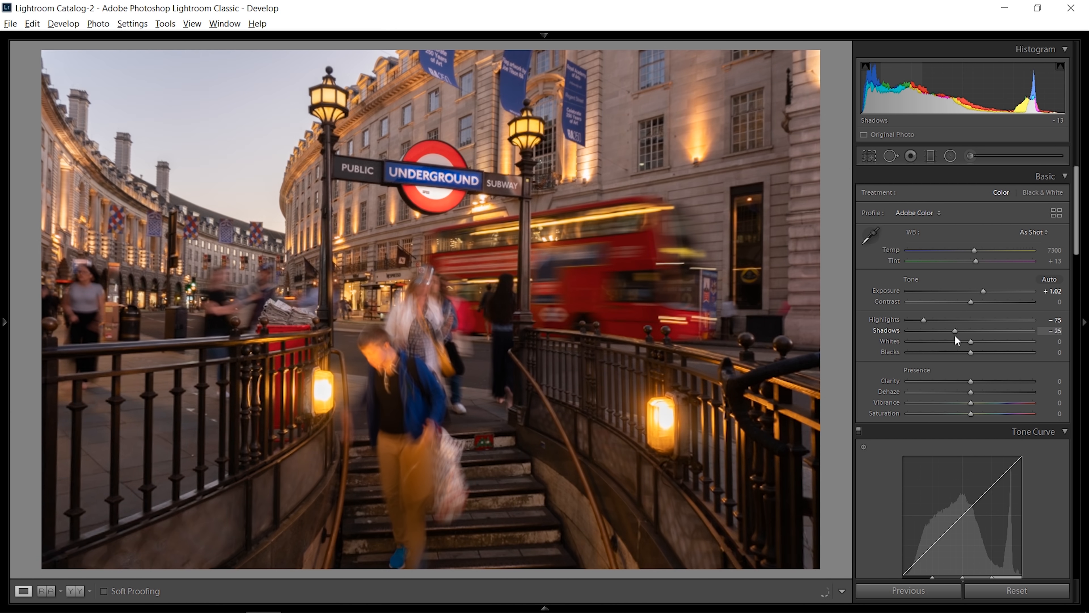
pyautogui.doubleClick(924, 320)
pyautogui.moveTo(956, 333)
pyautogui.mouseDown()
pyautogui.moveTo(973, 333)
pyautogui.moveTo(950, 321)
pyautogui.mouseUp()
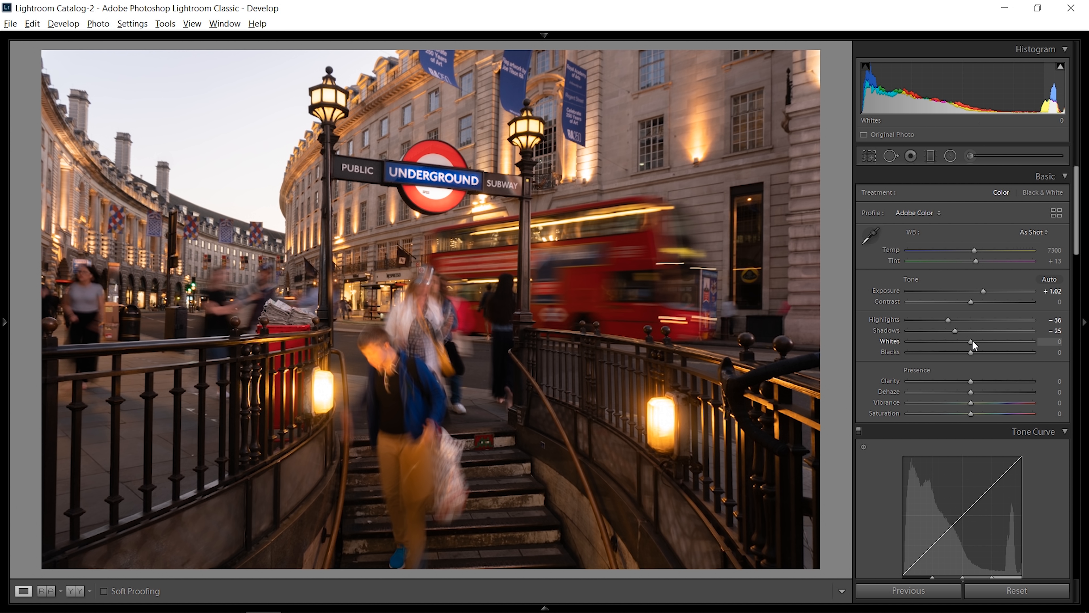
pyautogui.moveTo(985, 343); pyautogui.dragTo(1002, 346)
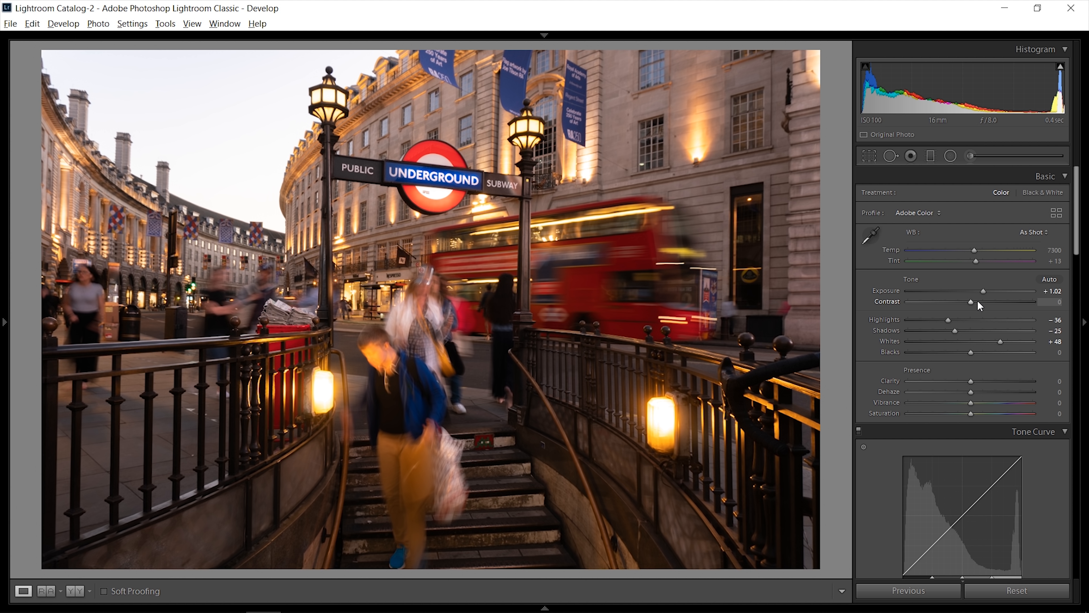
# Try raising Contrast to +67 and inspect the dark railings and street areas up close
pyautogui.moveTo(971, 301); pyautogui.dragTo(1011, 303)
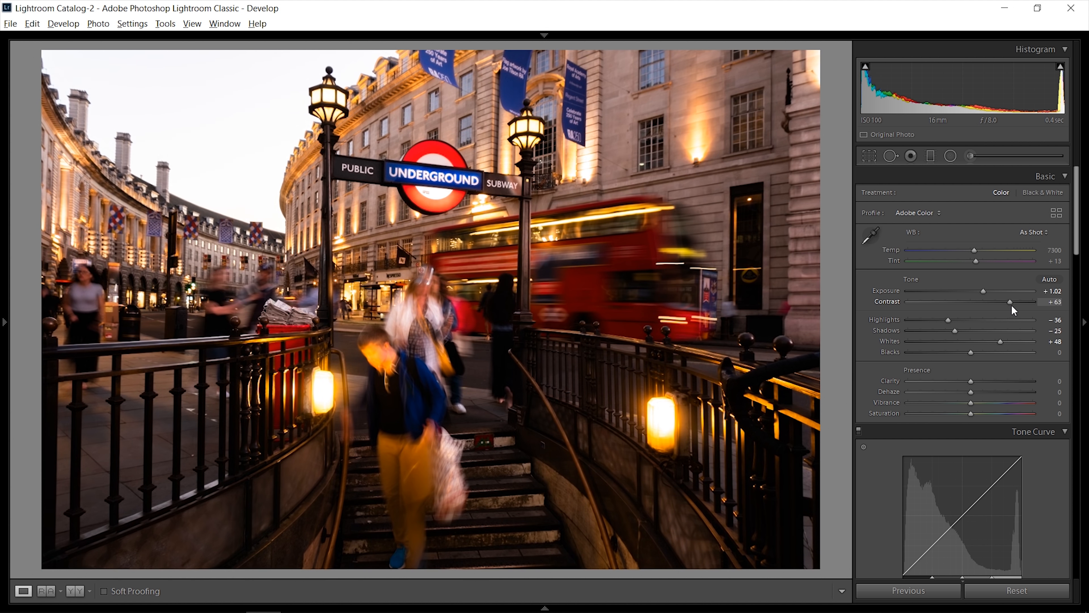
pyautogui.moveTo(535, 421); pyautogui.dragTo(488, 420)
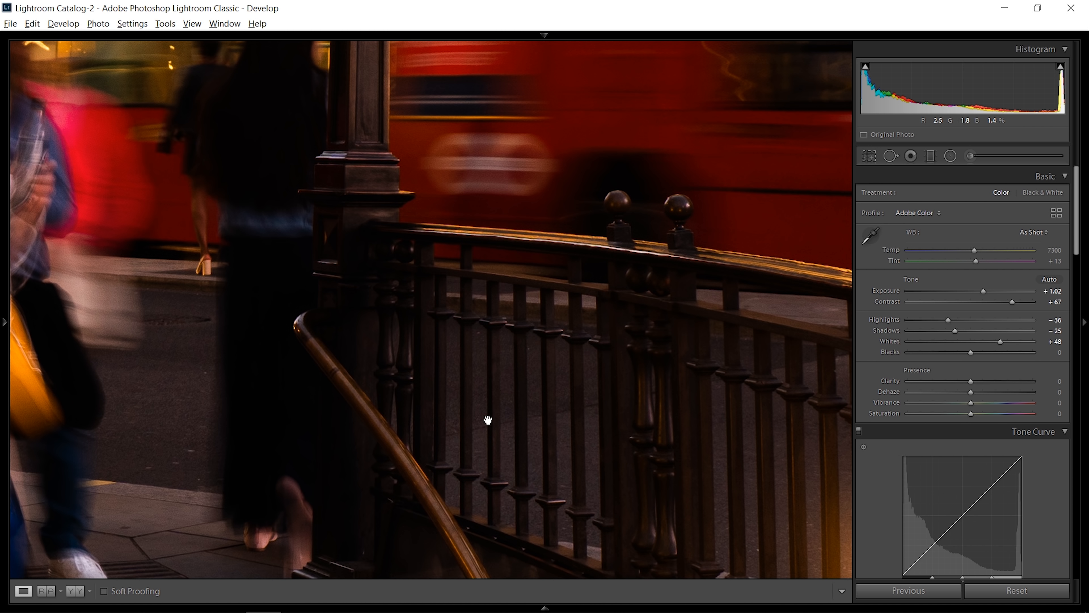
pyautogui.click(535, 337)
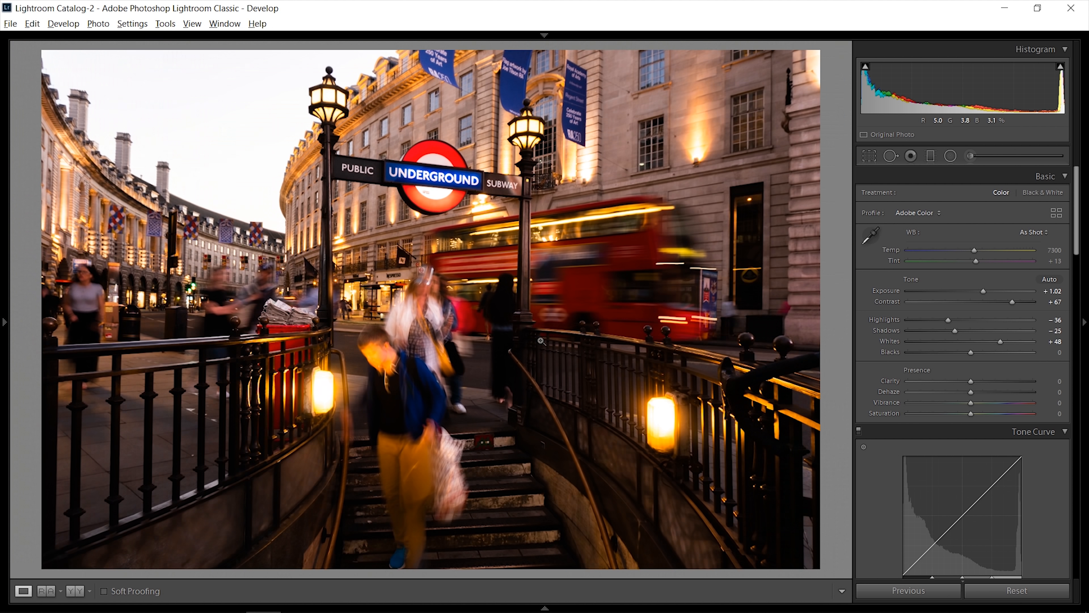
pyautogui.click(288, 376)
pyautogui.moveTo(757, 386); pyautogui.dragTo(709, 339)
pyautogui.click(584, 270)
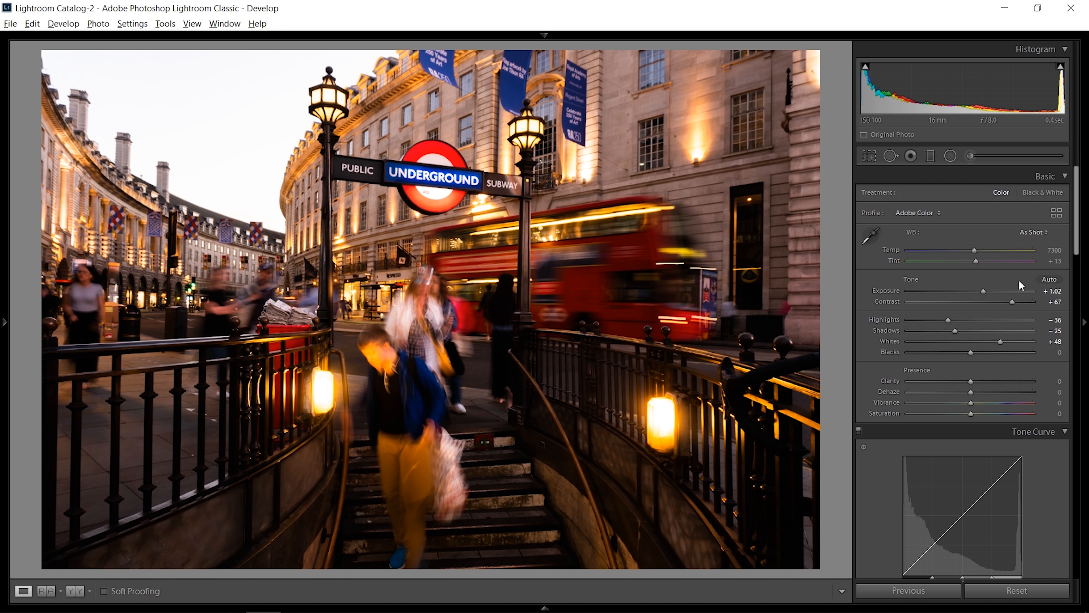
# Try pushing Contrast to +100 and inspect the shadow detail around the railing up close
pyautogui.doubleClick(1012, 305)
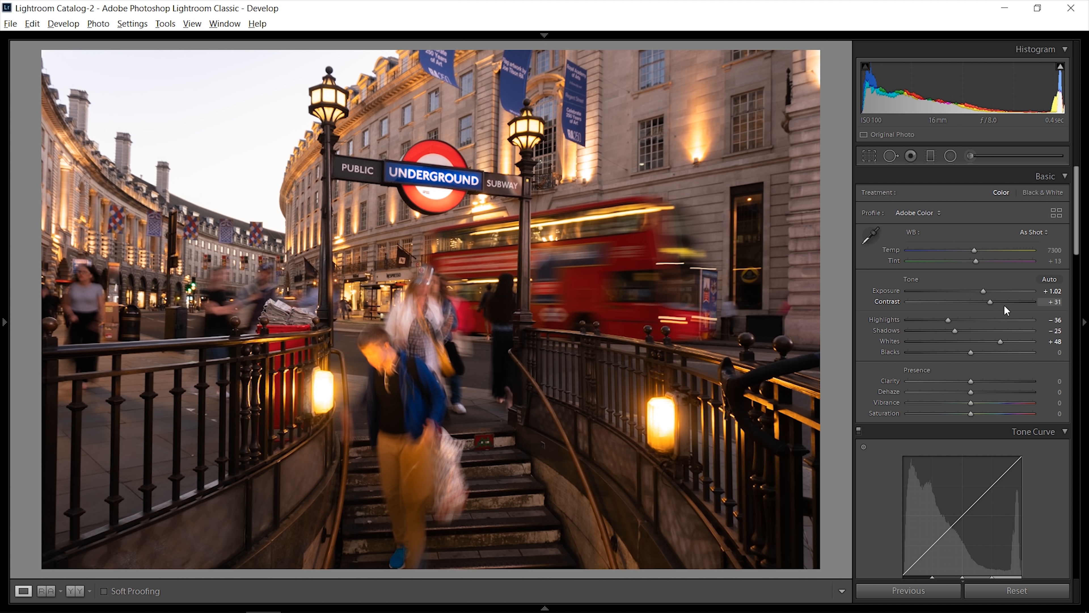
pyautogui.moveTo(1007, 310); pyautogui.dragTo(1068, 310)
pyautogui.click(556, 355)
pyautogui.moveTo(415, 374); pyautogui.dragTo(514, 387)
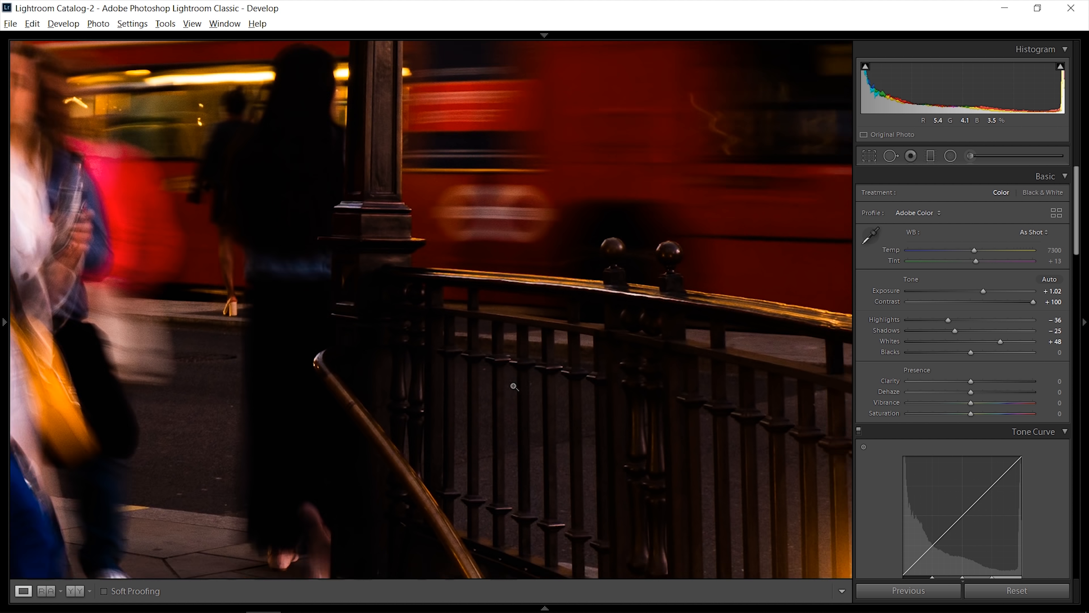
pyautogui.click(514, 386)
# Set Contrast to −25 and Blacks to +19, then Clarity to +35, Vibrance to +37 and Saturation to +4
pyautogui.moveTo(1000, 301); pyautogui.dragTo(955, 306)
pyautogui.moveTo(969, 354); pyautogui.dragTo(979, 356)
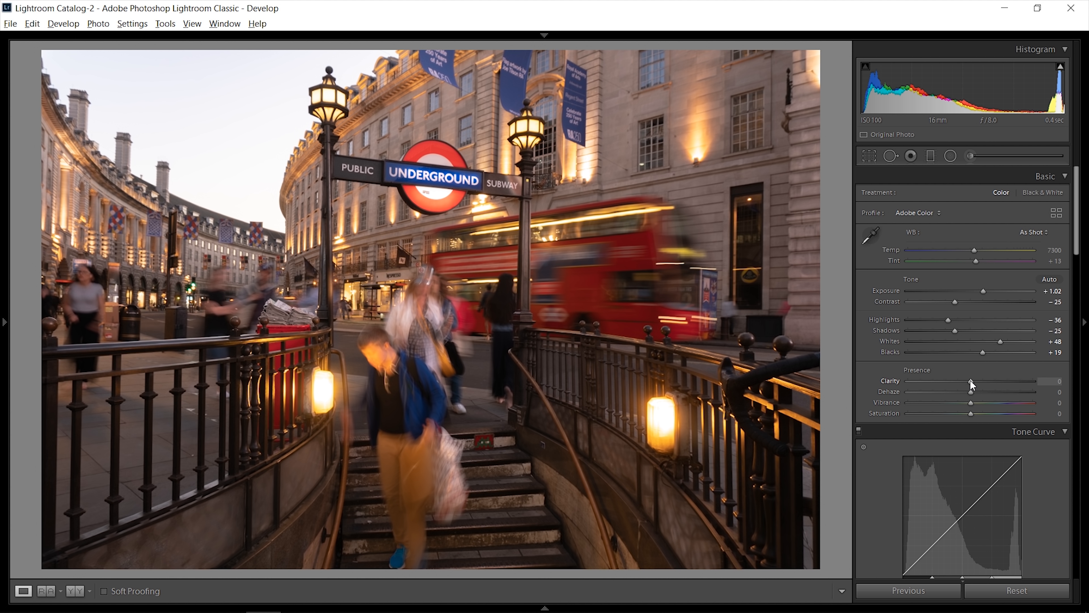
pyautogui.moveTo(971, 381); pyautogui.dragTo(975, 414)
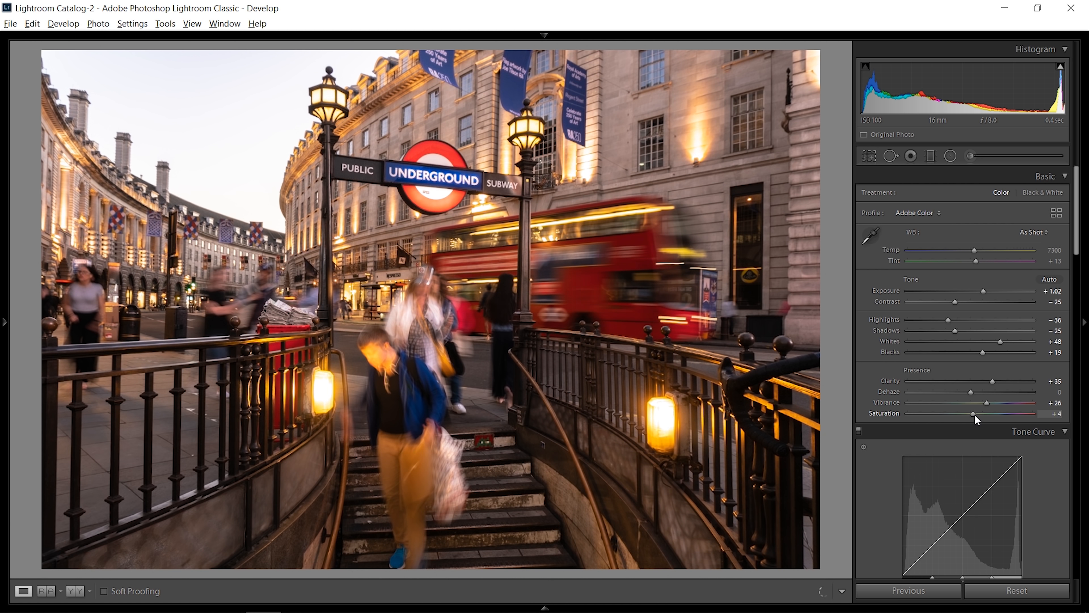
pyautogui.moveTo(663, 262); pyautogui.dragTo(721, 285)
pyautogui.click(437, 150)
# Boost the red bus with targeted HSL saturation adjustment, bringing Red to +21 and Orange to +8
pyautogui.click(1078, 469)
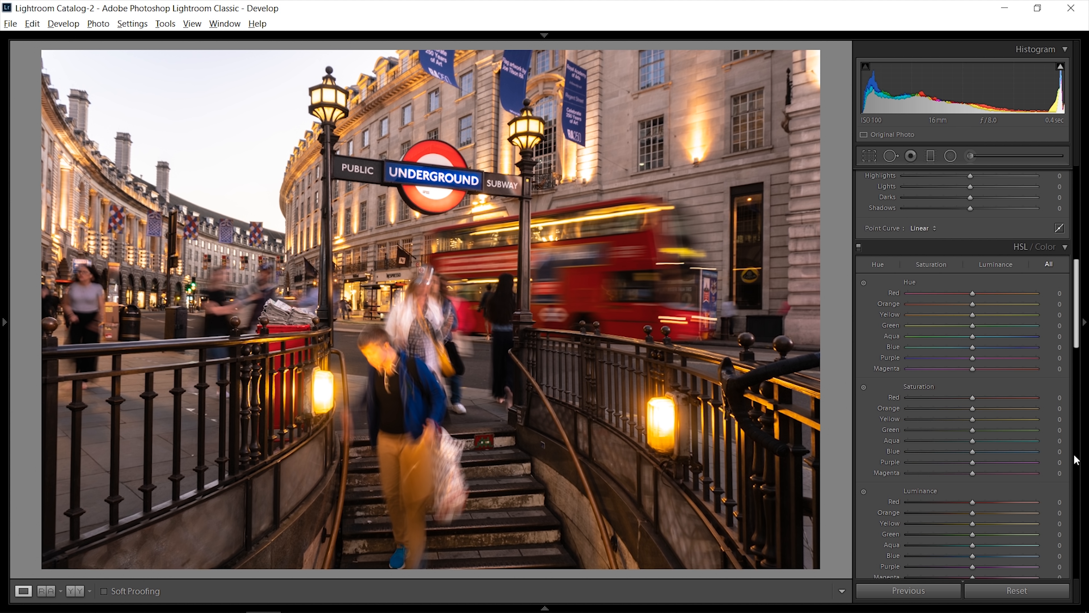
pyautogui.click(863, 386)
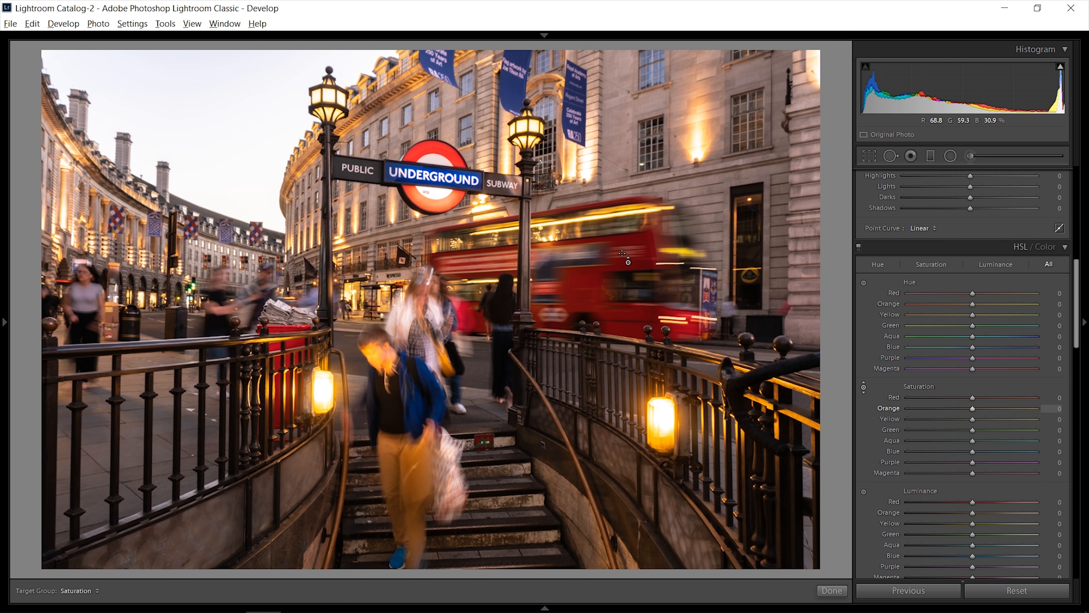
pyautogui.press('Up')
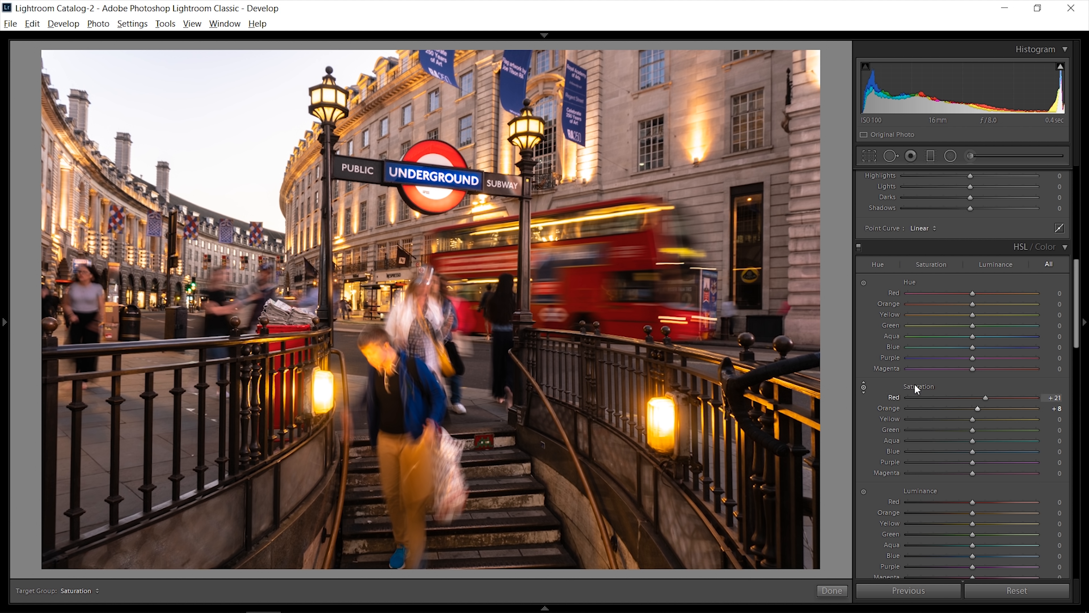
pyautogui.click(864, 391)
# Apply the Medium Contrast preset to the Tone Curve's point curve
pyautogui.scroll(6, 1063, 420)
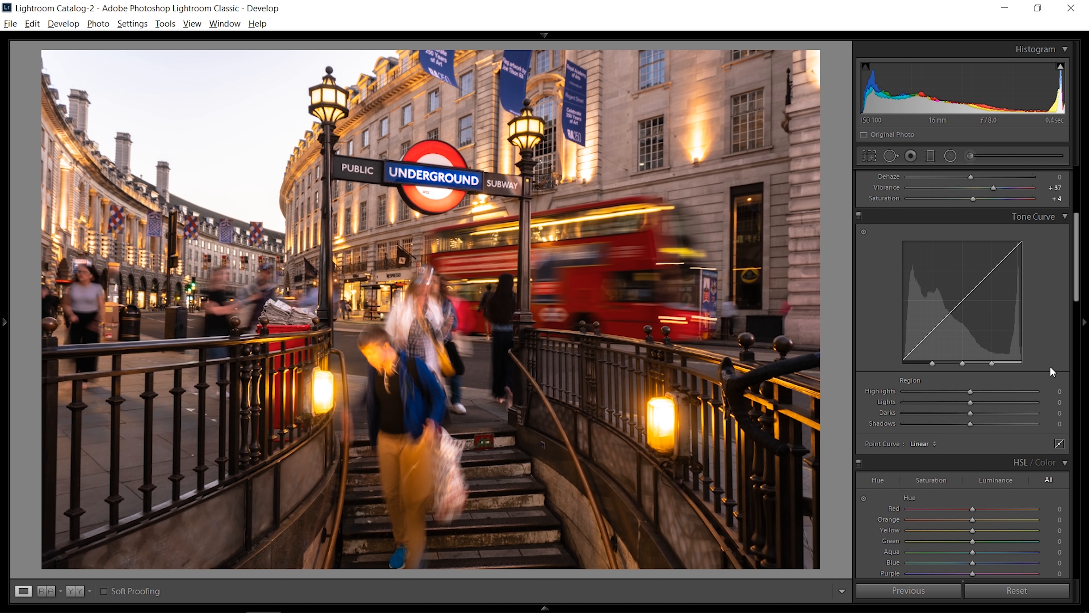
pyautogui.scroll(-3, 1041, 411)
pyautogui.click(928, 445)
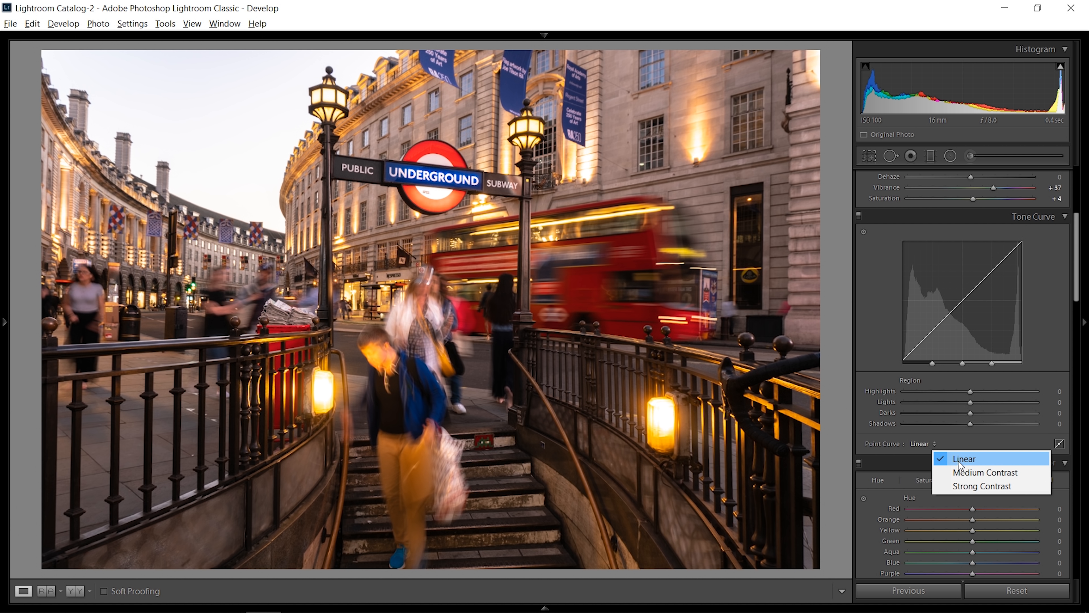
pyautogui.click(961, 473)
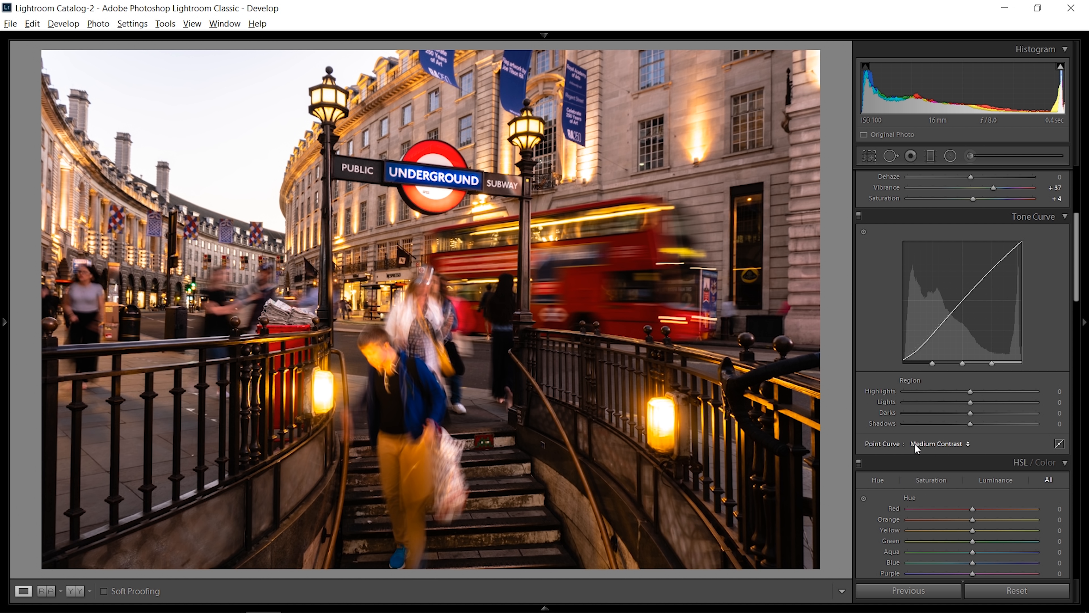
# Set the Tone Curve regions to Highlights −8, Darks −15 and Shadows +38
pyautogui.moveTo(970, 391); pyautogui.dragTo(707, 366)
pyautogui.click(579, 373)
pyautogui.click(706, 366)
pyautogui.click(989, 424)
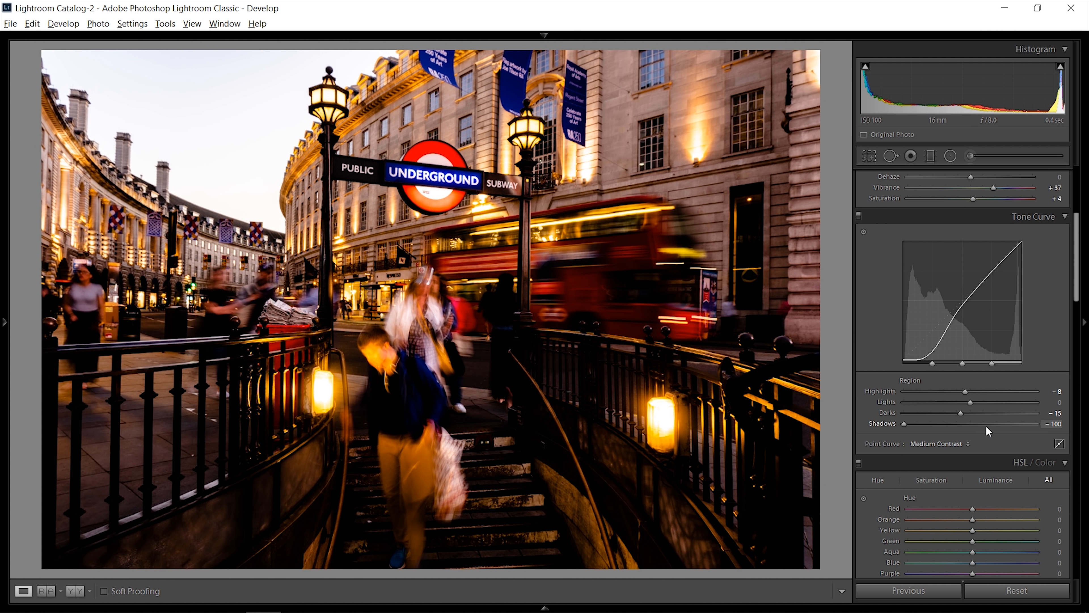
pyautogui.moveTo(985, 424); pyautogui.dragTo(996, 424)
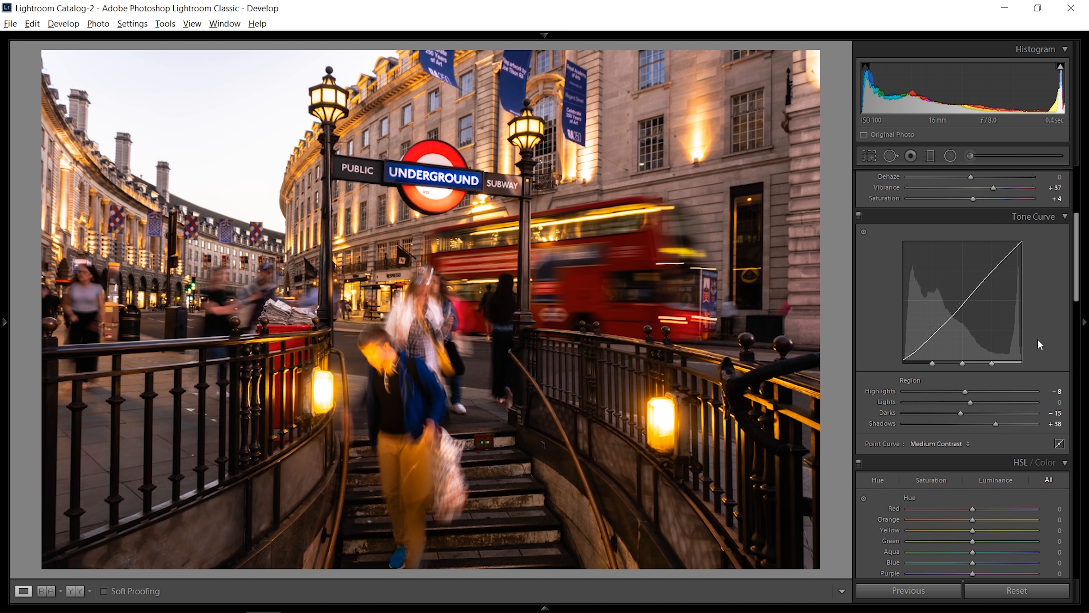
# Add a post-crop vignette with Amount −8, Midpoint 13 and Feather 68
pyautogui.scroll(-5, 1051, 413)
pyautogui.scroll(-15, 1066, 435)
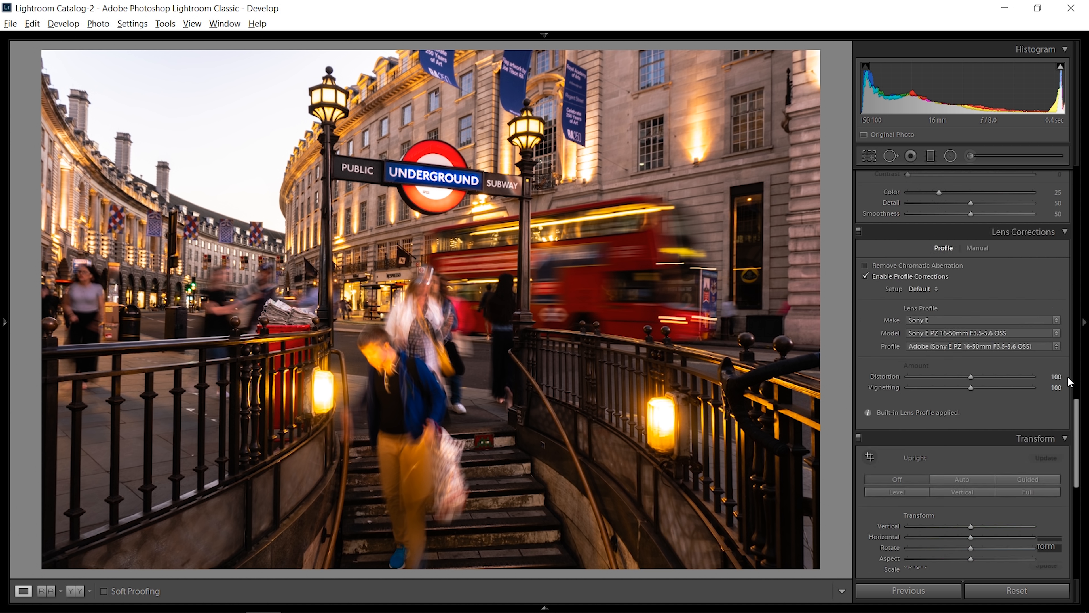
pyautogui.scroll(-5, 1056, 451)
pyautogui.moveTo(970, 288); pyautogui.dragTo(924, 301)
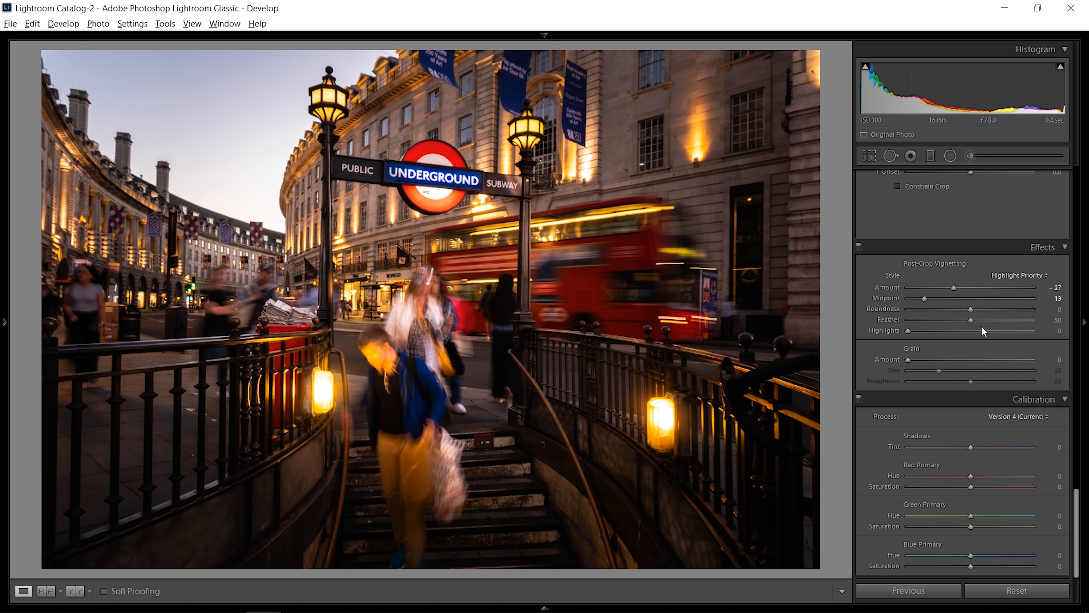
pyautogui.moveTo(979, 320); pyautogui.dragTo(989, 319)
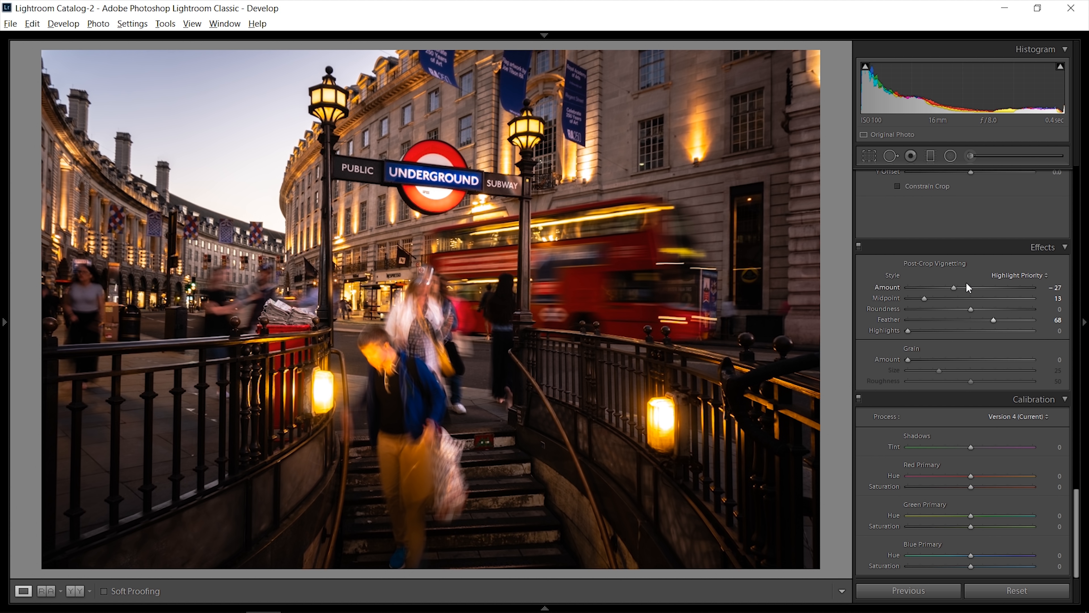
pyautogui.moveTo(956, 286); pyautogui.dragTo(970, 291)
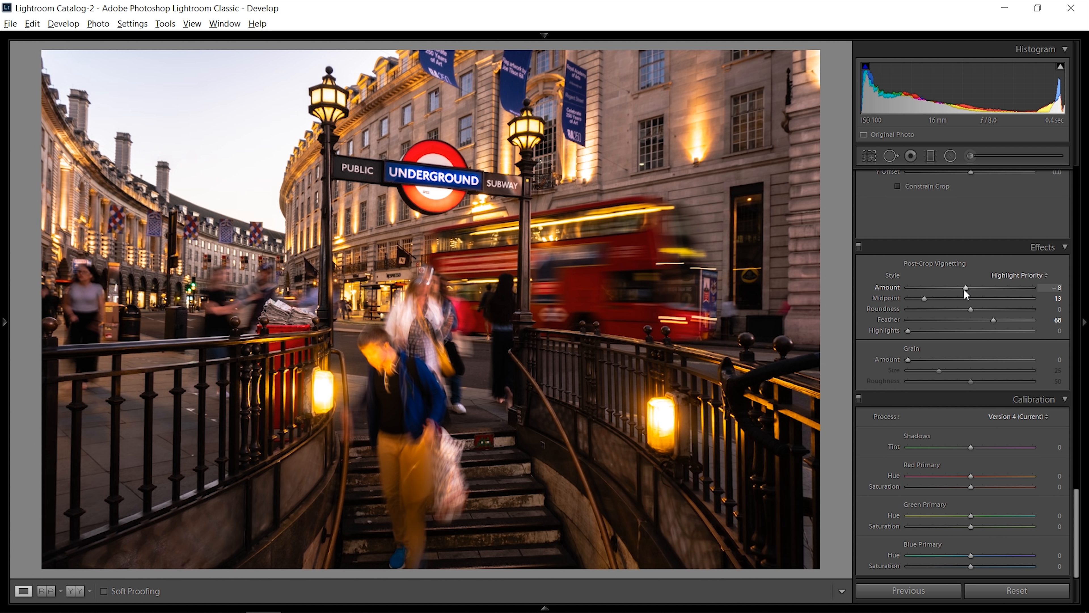
# Compare the photo with and without the vignette, and inspect the people by the stairs up close
pyautogui.click(859, 247)
pyautogui.click(857, 247)
pyautogui.click(857, 248)
pyautogui.click(857, 247)
pyautogui.click(404, 350)
pyautogui.moveTo(404, 350); pyautogui.dragTo(481, 324)
pyautogui.click(650, 373)
# Brighten the red bus with targeted HSL luminance adjustment, bringing Red to +13 and Orange to +4
pyautogui.scroll(10, 1042, 430)
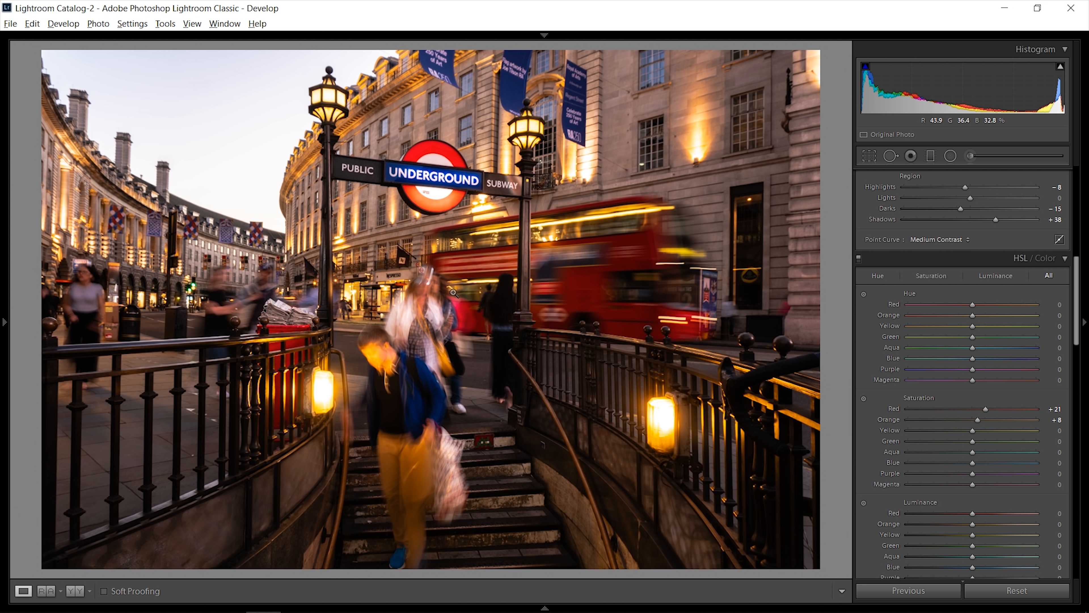
pyautogui.scroll(2, 1050, 426)
pyautogui.scroll(-2, 1051, 434)
pyautogui.scroll(-2, 1052, 437)
pyautogui.click(864, 396)
pyautogui.moveTo(609, 307); pyautogui.dragTo(609, 283)
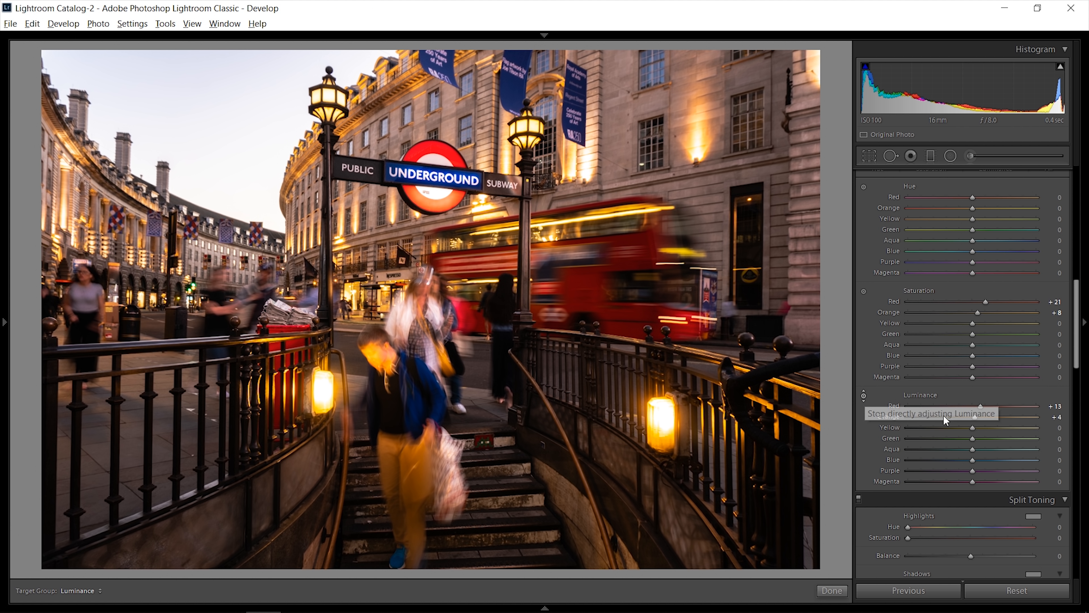
pyautogui.scroll(2, 1010, 320)
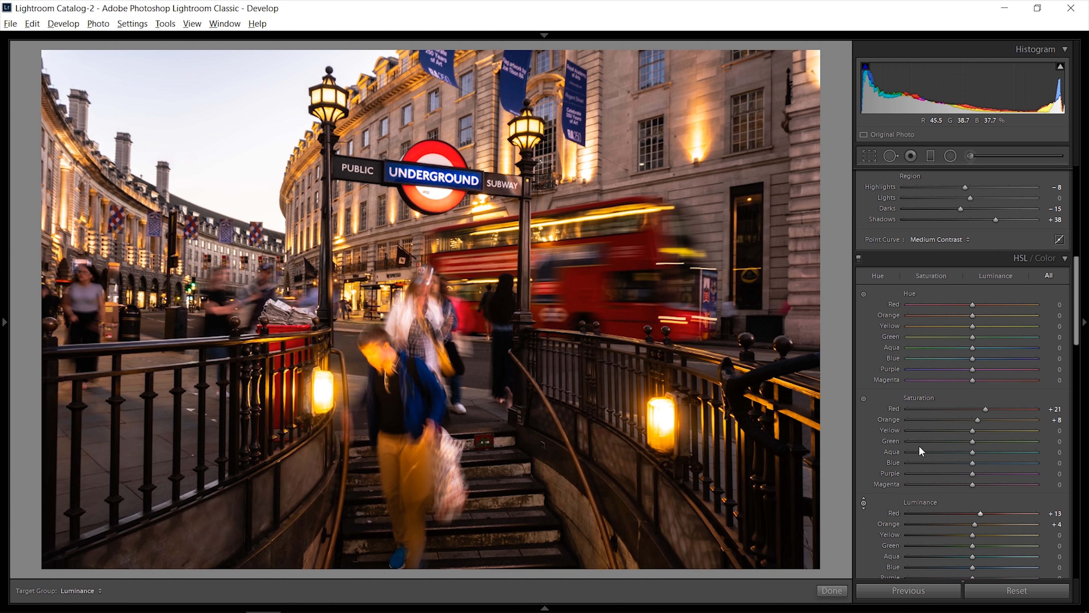
pyautogui.click(865, 503)
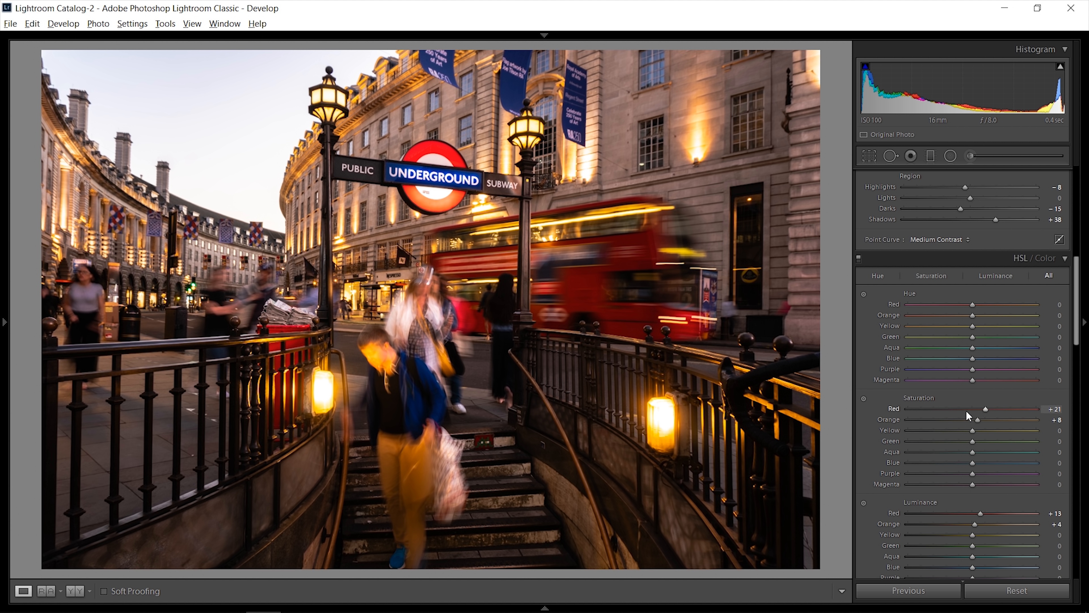
# Reduce HSL saturation to Orange −13 and Yellow −22, and shift the hues to Red −1 and Orange +8
pyautogui.click(863, 399)
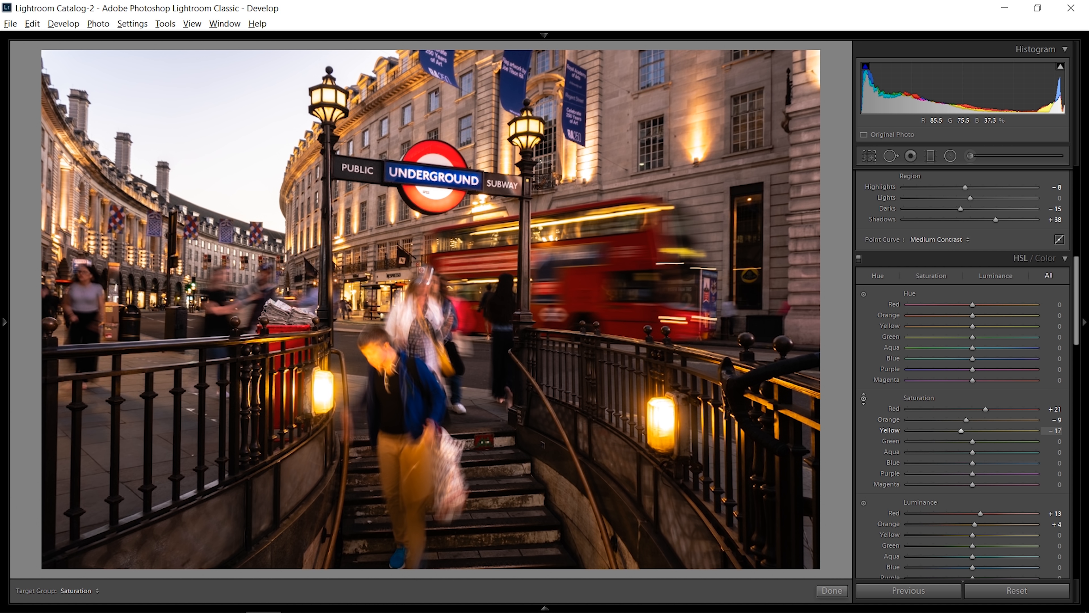
pyautogui.click(864, 294)
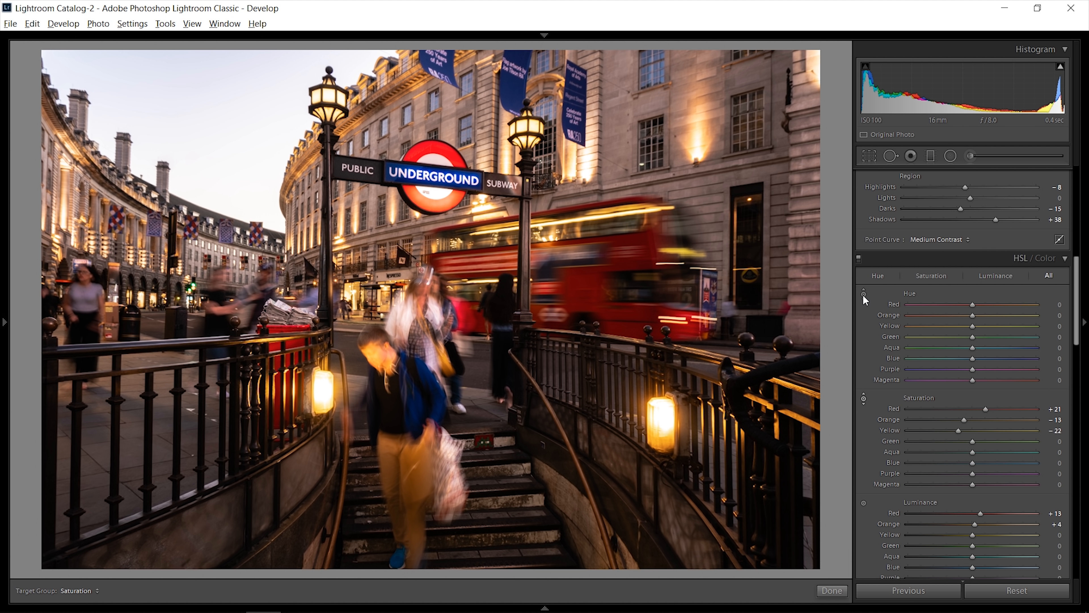
pyautogui.moveTo(986, 315)
pyautogui.mouseDown()
pyautogui.moveTo(967, 315)
pyautogui.moveTo(980, 315)
pyautogui.mouseUp()
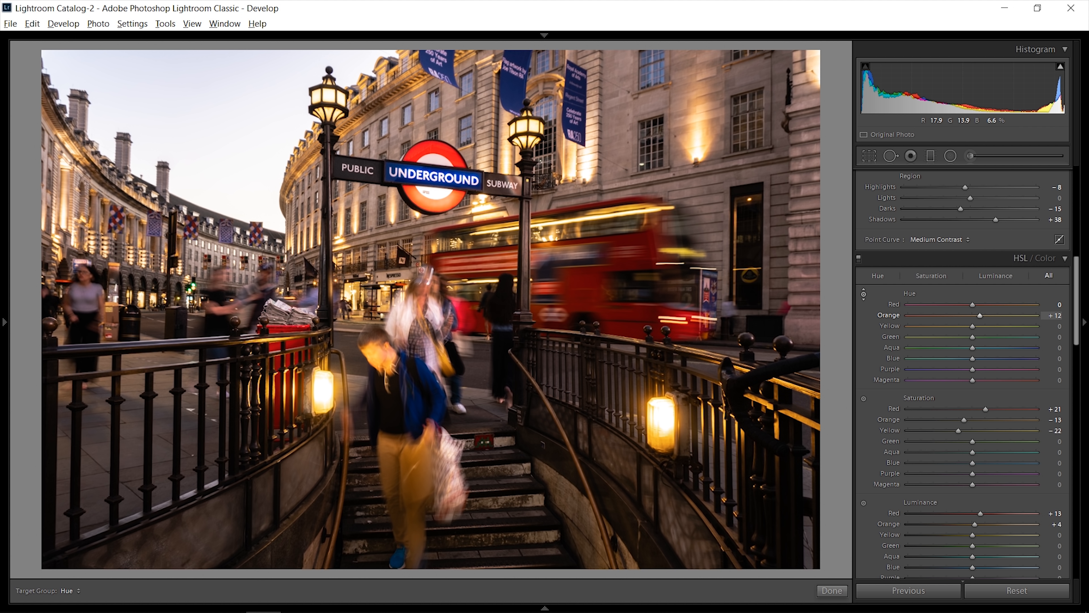
pyautogui.moveTo(374, 341); pyautogui.dragTo(376, 358)
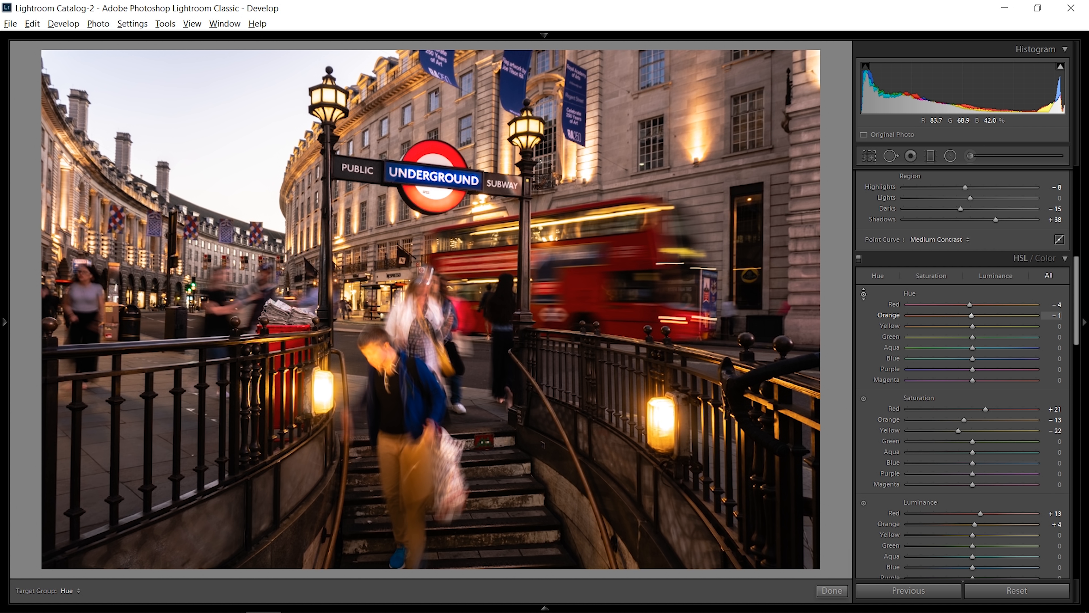
pyautogui.click(863, 294)
# Split-tone the highlights with a warm orange tint at Hue 37 and Saturation 13
pyautogui.scroll(6, 1050, 381)
pyautogui.scroll(-8, 1050, 384)
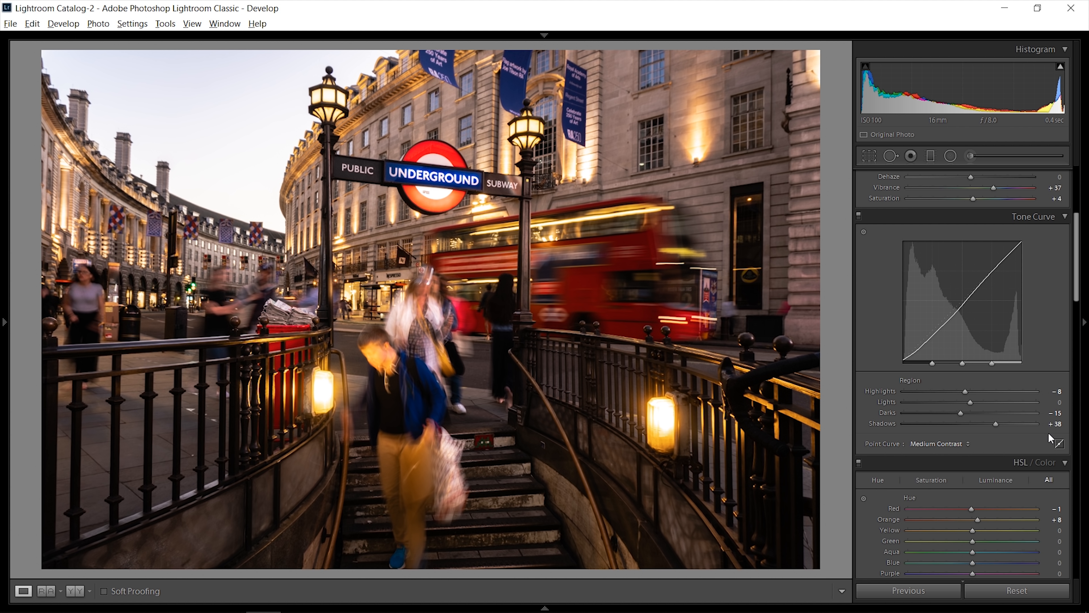
pyautogui.click(1034, 397)
pyautogui.click(827, 397)
pyautogui.moveTo(827, 397); pyautogui.dragTo(823, 396)
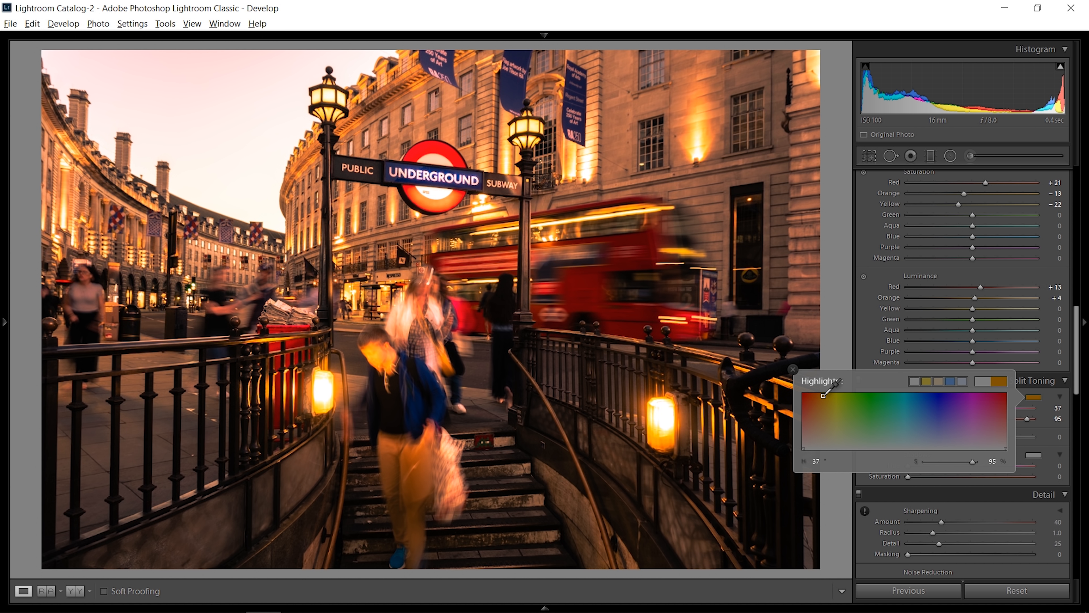
pyautogui.moveTo(925, 458); pyautogui.dragTo(938, 467)
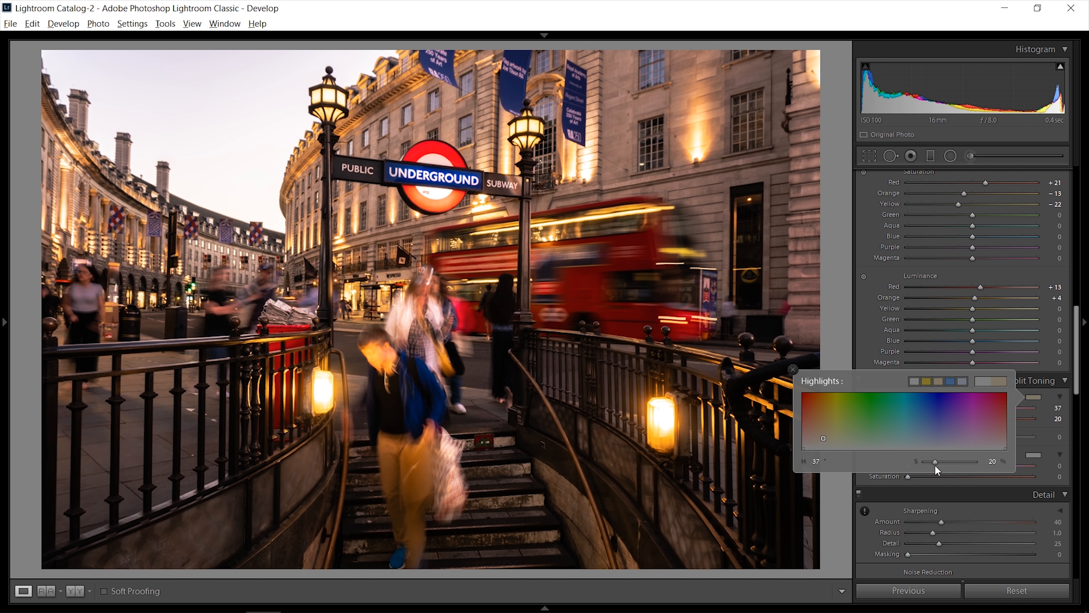
pyautogui.moveTo(933, 463); pyautogui.dragTo(975, 462)
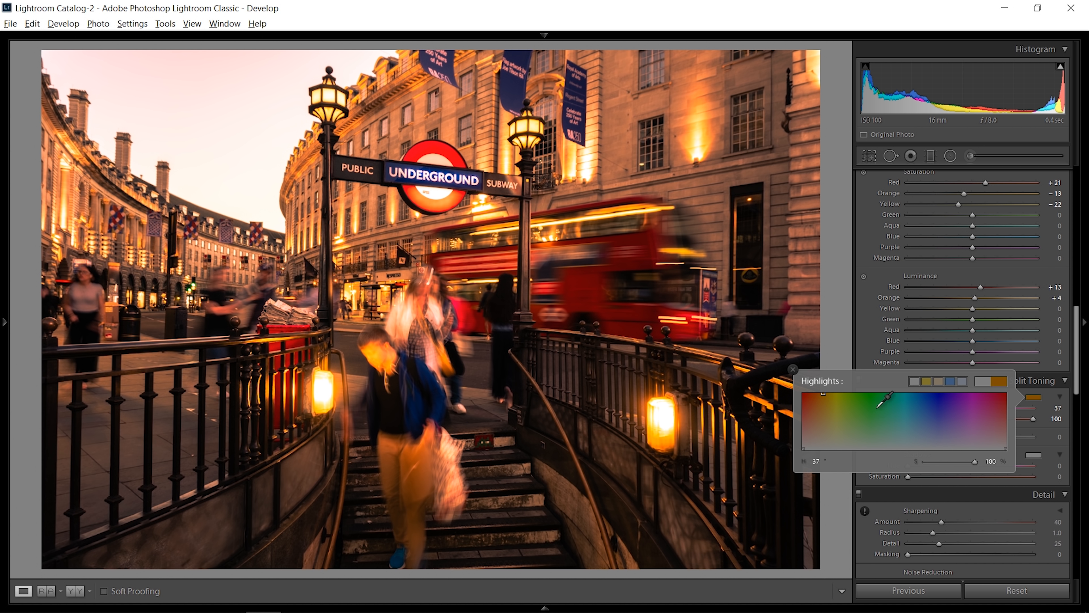
pyautogui.click(931, 461)
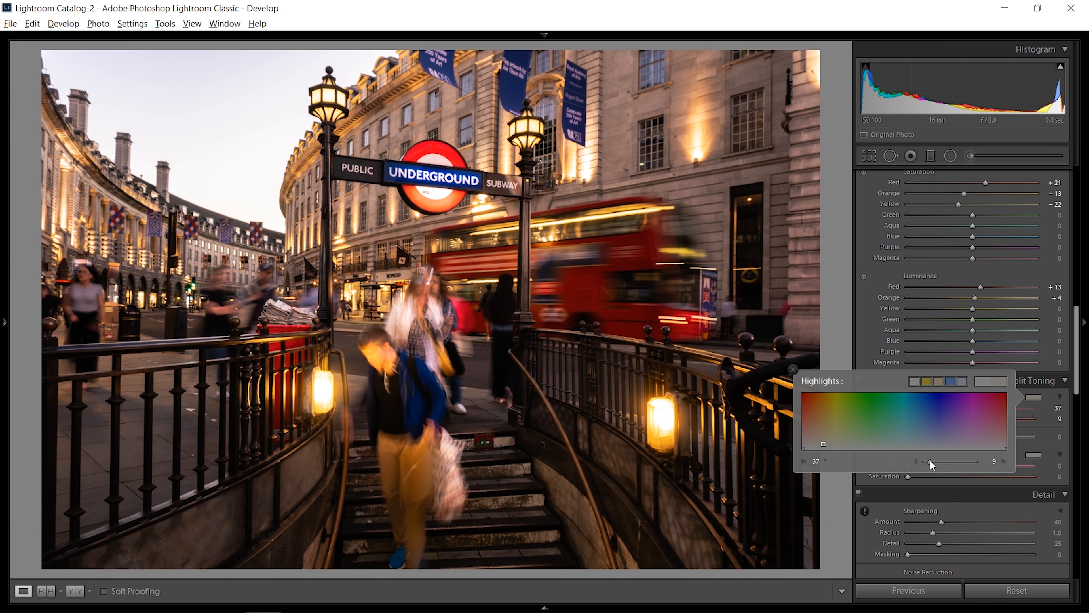
pyautogui.moveTo(930, 460); pyautogui.dragTo(931, 460)
# Split-tone the shadows blue with Hue 221 and Saturation 49, and compare the photo with and without split toning
pyautogui.click(1029, 454)
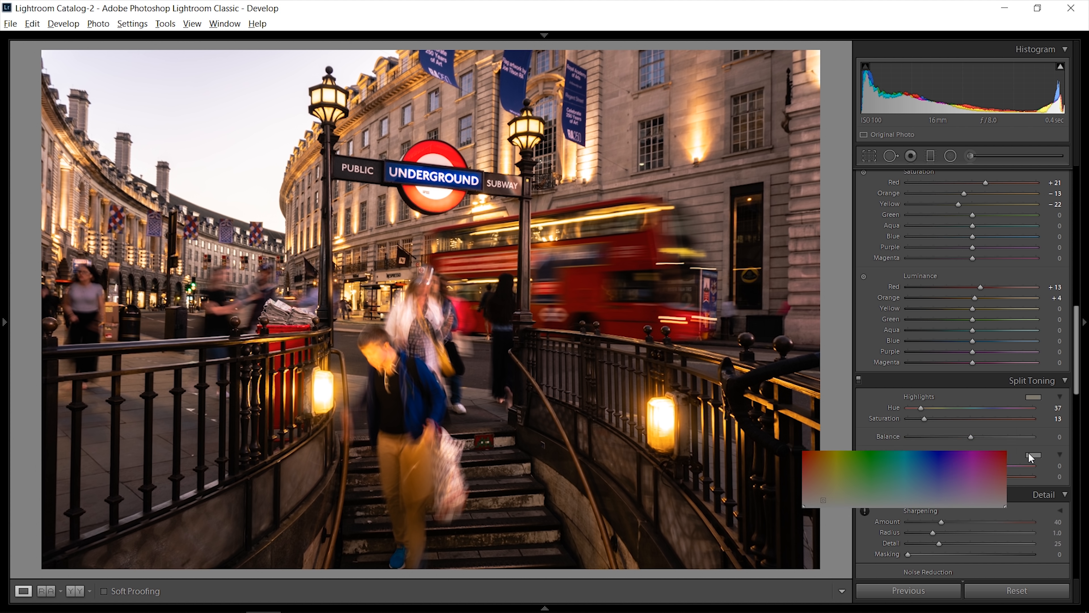
pyautogui.click(948, 465)
pyautogui.click(912, 454)
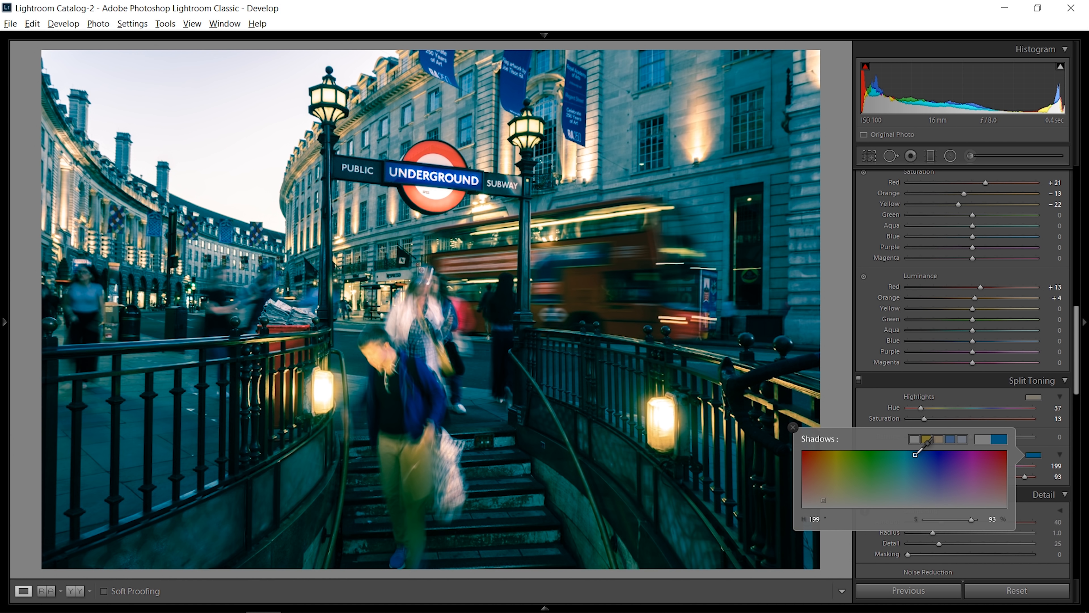
pyautogui.click(930, 456)
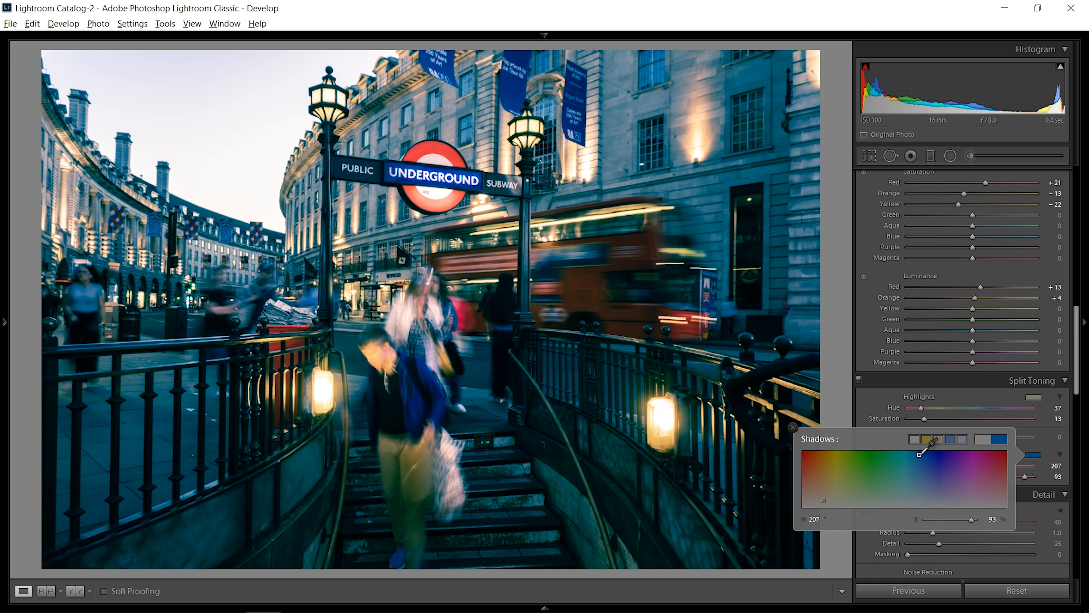
pyautogui.click(935, 455)
pyautogui.click(935, 460)
pyautogui.moveTo(935, 459)
pyautogui.mouseDown()
pyautogui.moveTo(913, 447)
pyautogui.moveTo(946, 453)
pyautogui.moveTo(910, 454)
pyautogui.moveTo(928, 457)
pyautogui.mouseUp()
pyautogui.moveTo(931, 518); pyautogui.dragTo(950, 519)
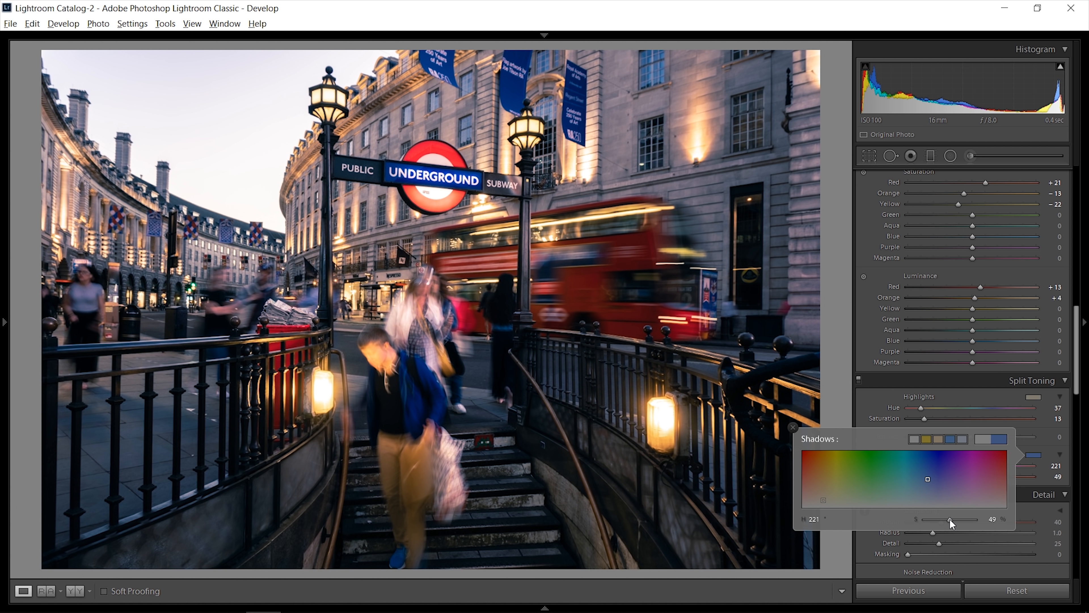
pyautogui.click(793, 427)
pyautogui.click(859, 379)
pyautogui.click(859, 379)
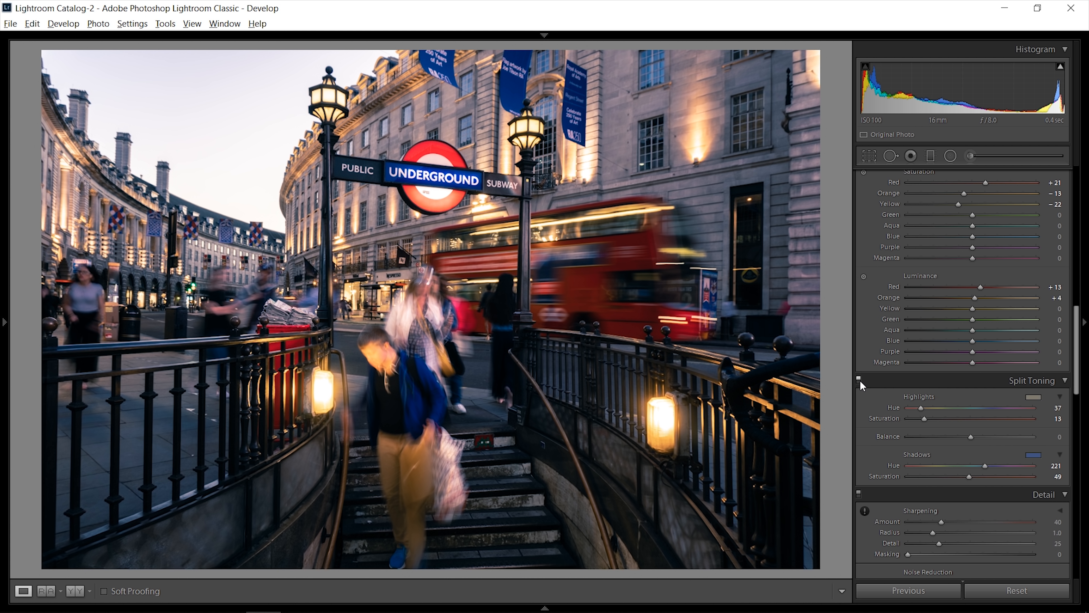
# Adjust the basic tone and presence to Exposure +1.61, Highlights −44, Dehaze +4 and Clarity +39
pyautogui.scroll(8, 1046, 408)
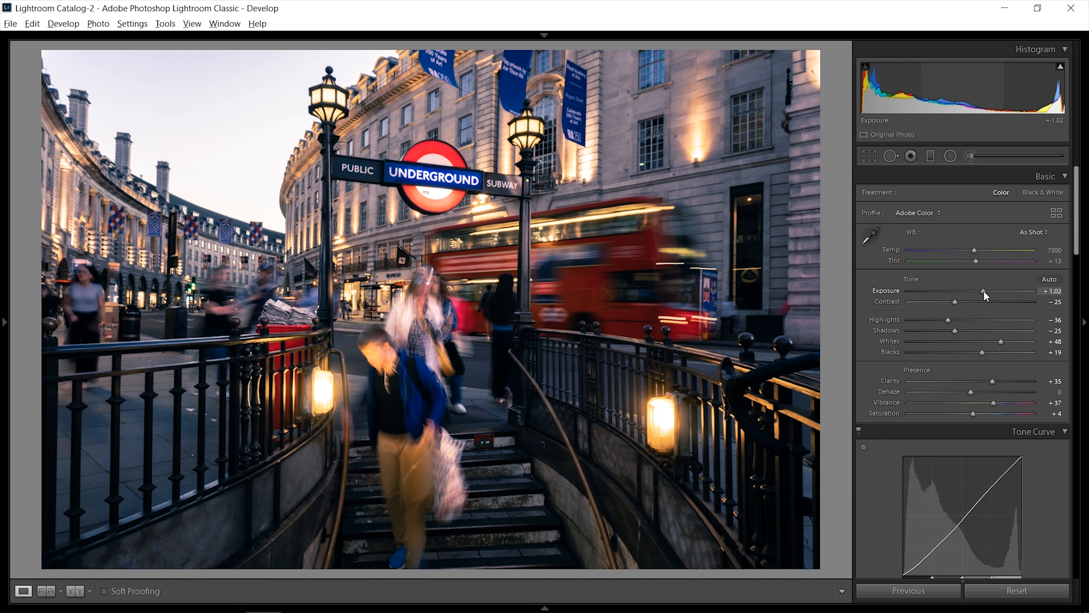
pyautogui.moveTo(984, 291); pyautogui.dragTo(994, 297)
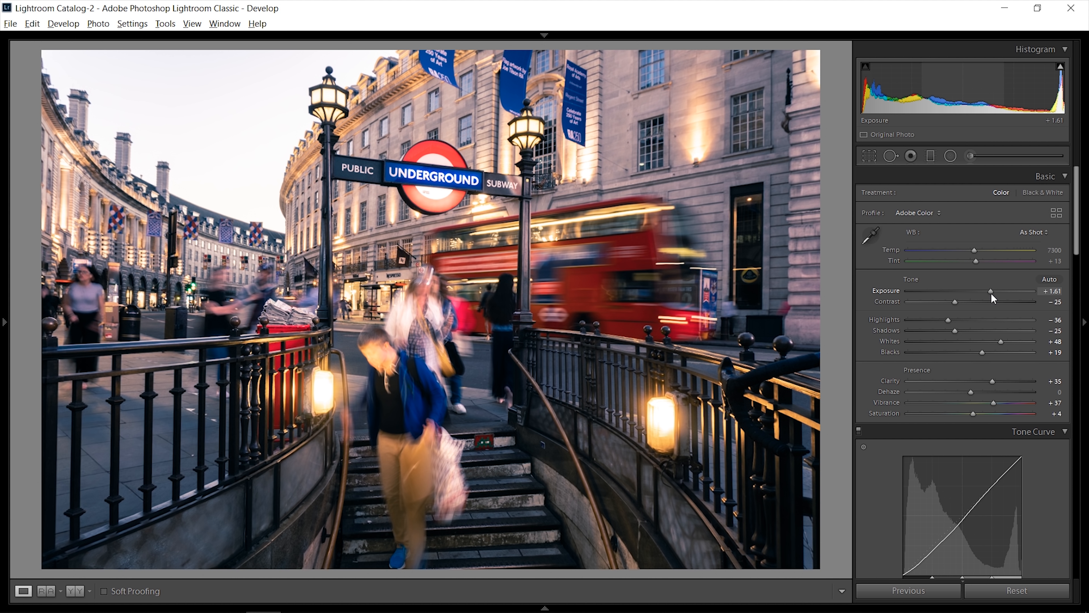
pyautogui.moveTo(950, 319); pyautogui.dragTo(946, 321)
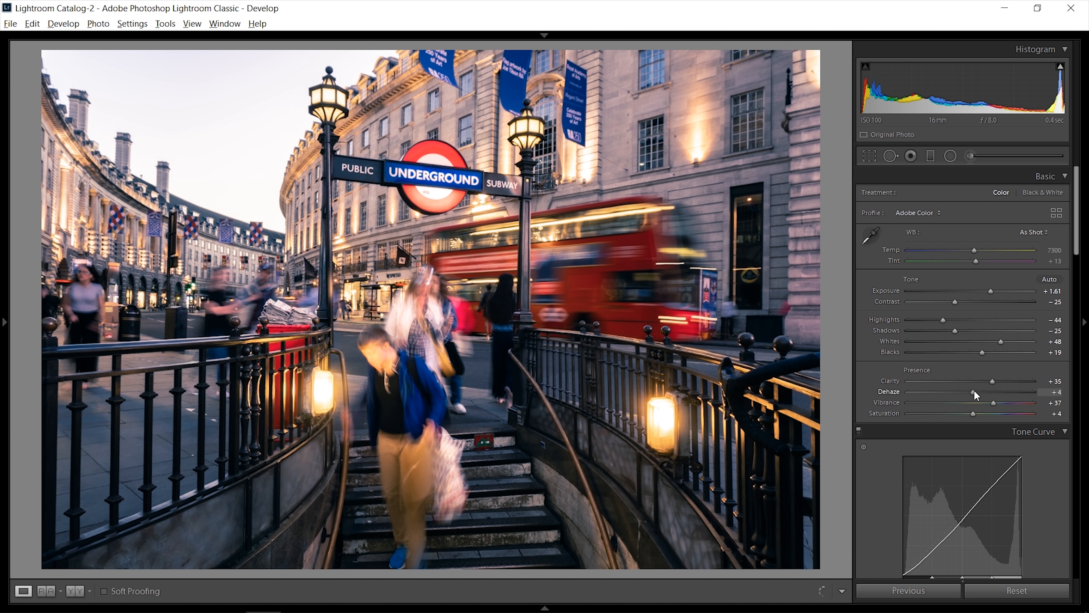
pyautogui.moveTo(974, 391)
pyautogui.mouseDown()
pyautogui.moveTo(992, 392)
pyautogui.moveTo(971, 394)
pyautogui.mouseUp()
pyautogui.moveTo(992, 381); pyautogui.dragTo(1001, 384)
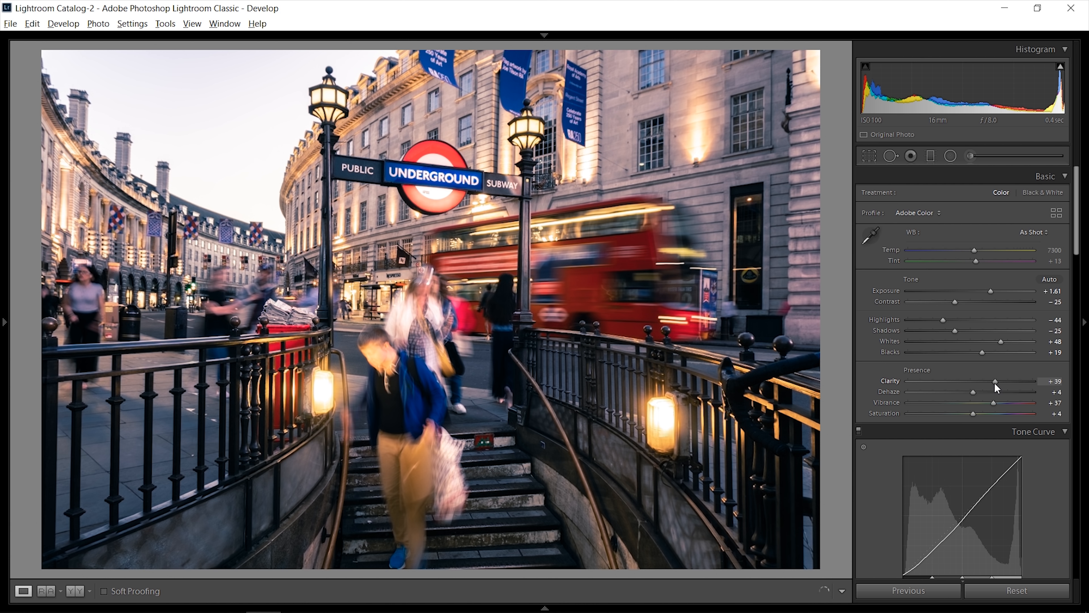
pyautogui.moveTo(1064, 381); pyautogui.dragTo(1056, 381)
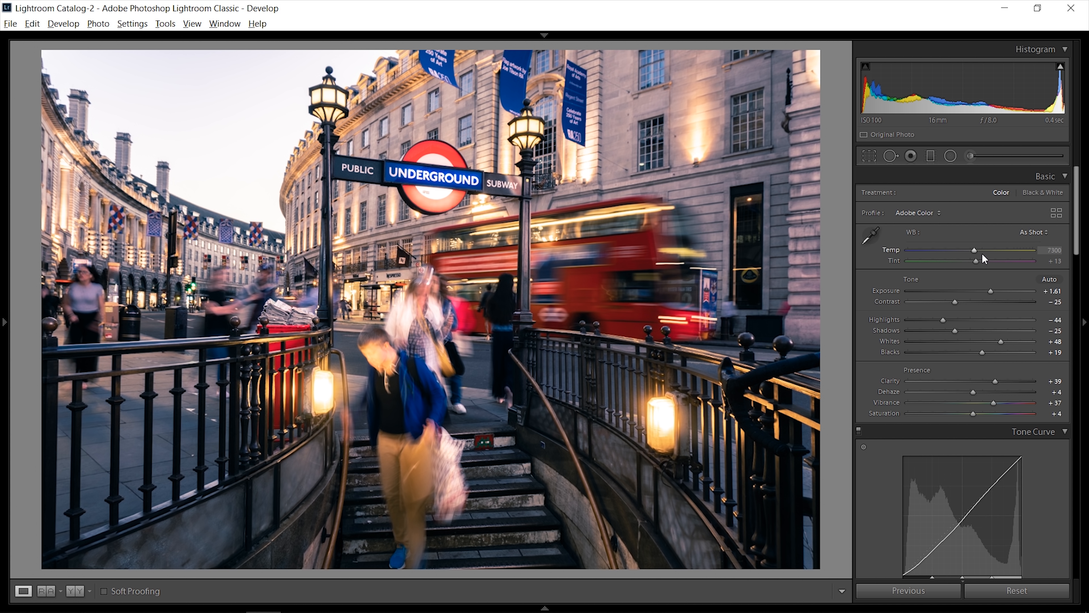
# Calibrate the primaries to Red Hue +9, Saturation −5; Green Hue +22, Saturation −16; Blue Hue +5, Saturation +37
pyautogui.scroll(-10, 1014, 354)
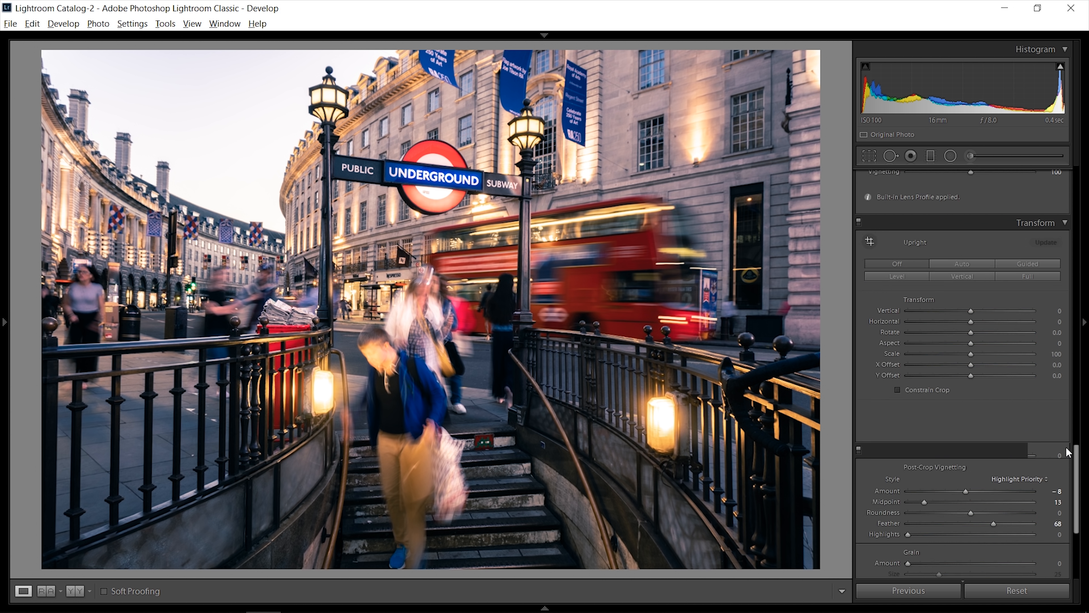
pyautogui.scroll(-5, 1063, 451)
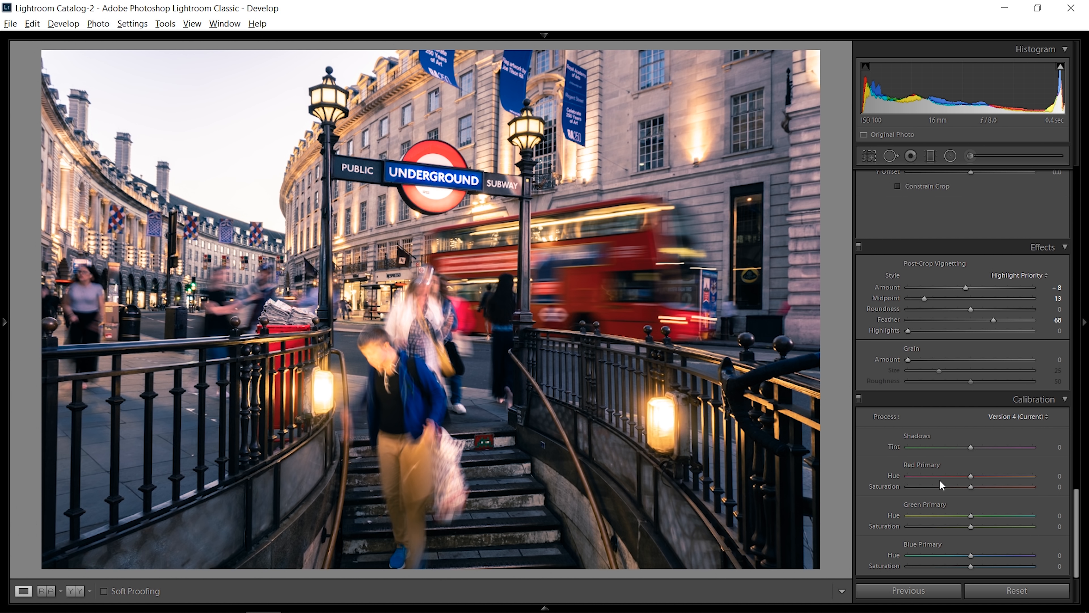
pyautogui.moveTo(971, 475)
pyautogui.mouseDown()
pyautogui.moveTo(989, 478)
pyautogui.moveTo(942, 474)
pyautogui.moveTo(1000, 472)
pyautogui.moveTo(891, 480)
pyautogui.moveTo(999, 479)
pyautogui.moveTo(967, 472)
pyautogui.moveTo(972, 487)
pyautogui.mouseUp()
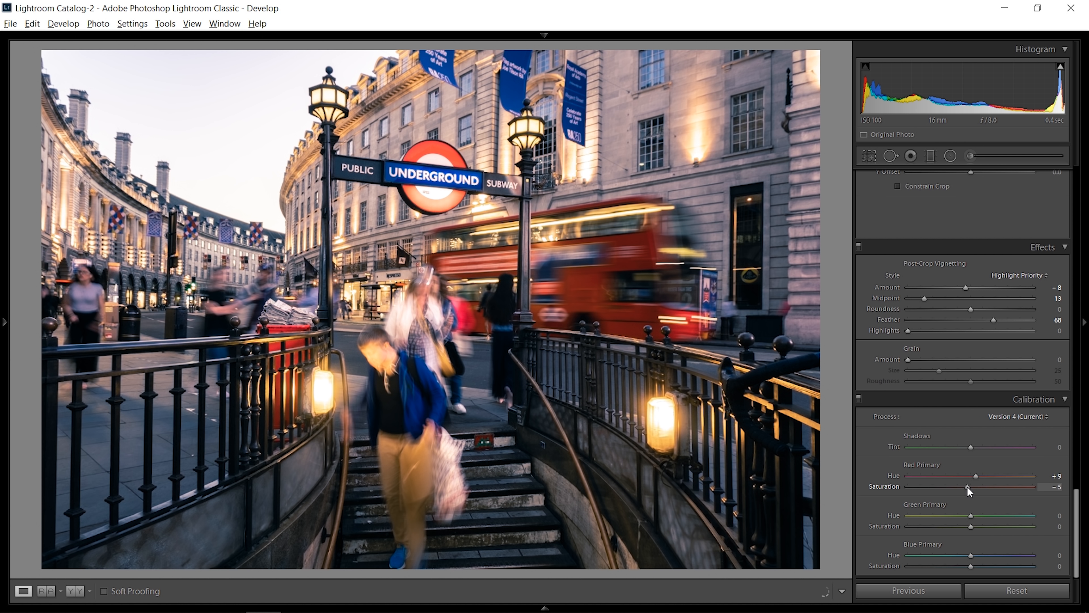
pyautogui.moveTo(996, 522); pyautogui.dragTo(992, 523)
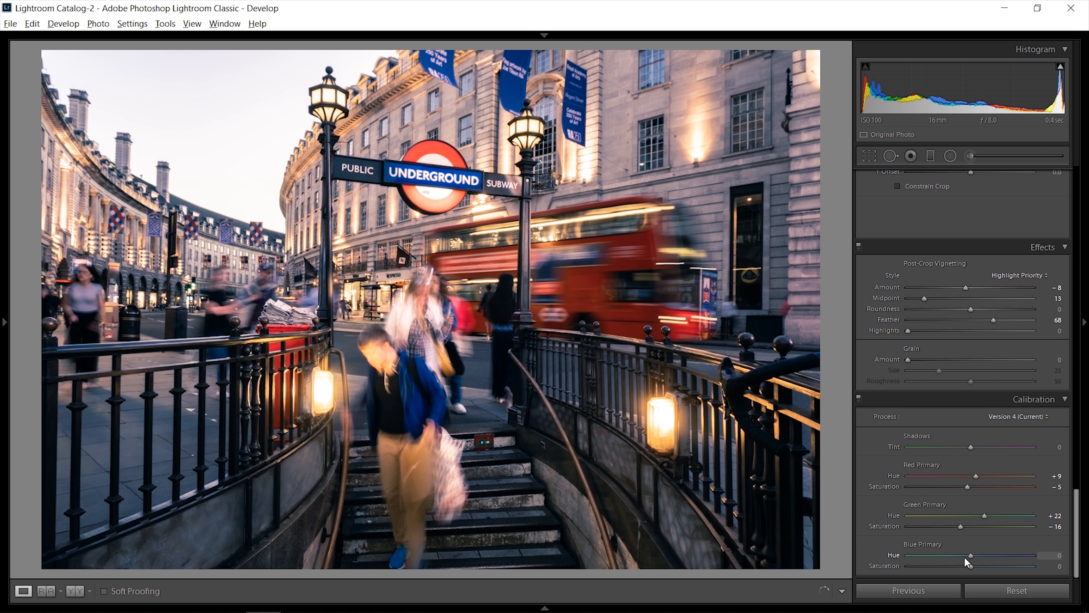
pyautogui.moveTo(938, 557); pyautogui.dragTo(925, 558)
pyautogui.moveTo(997, 555)
pyautogui.mouseDown()
pyautogui.moveTo(958, 566)
pyautogui.moveTo(997, 567)
pyautogui.mouseUp()
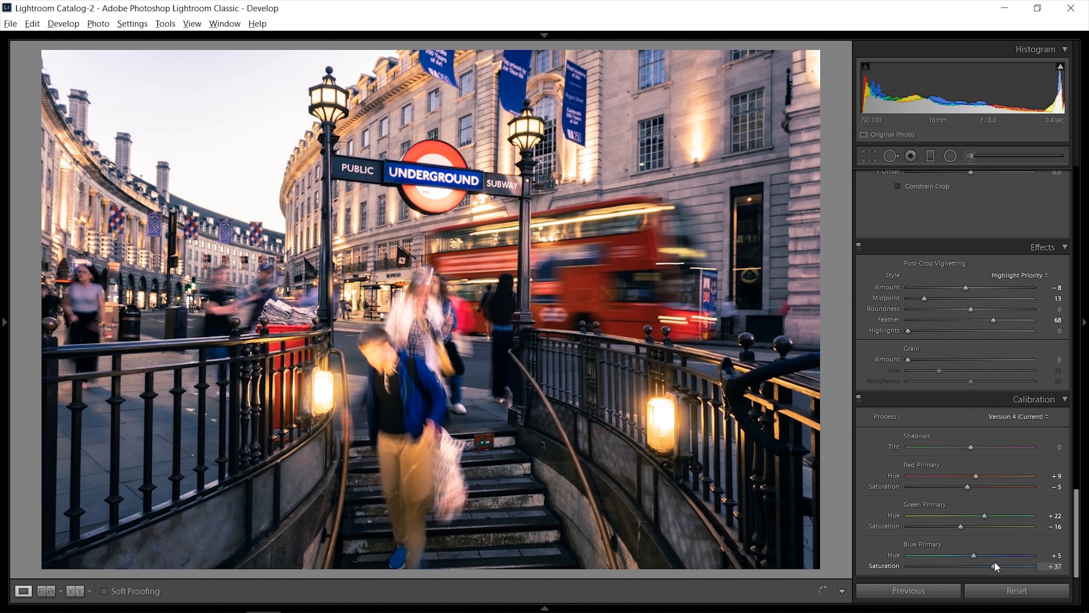
# Set the sharpening Amount to 58 and Masking to 69, and raise the Color noise reduction to 85
pyautogui.scroll(15, 991, 562)
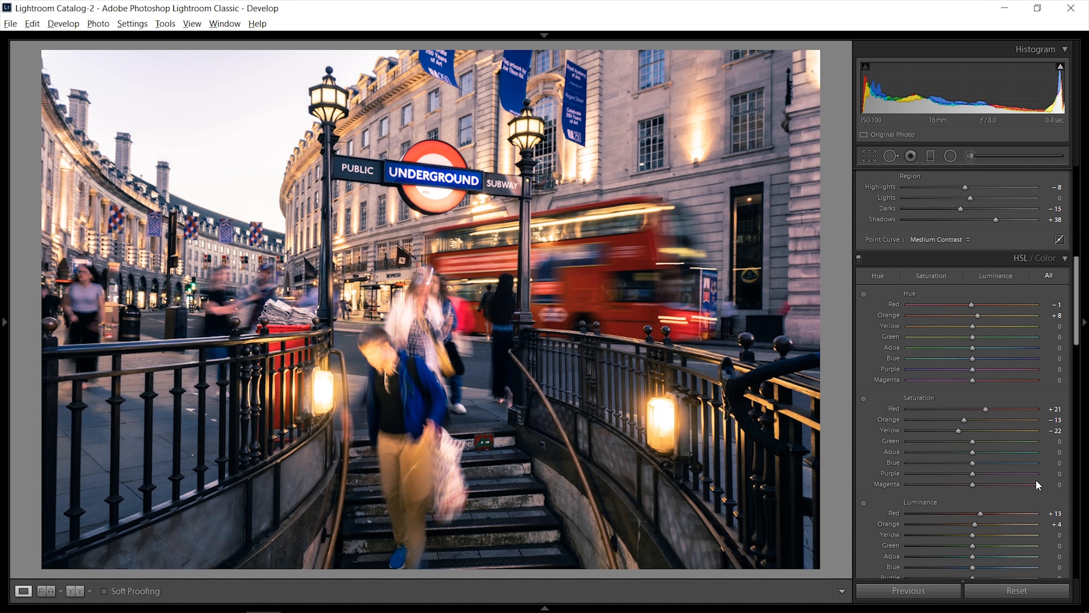
pyautogui.scroll(-8, 1037, 481)
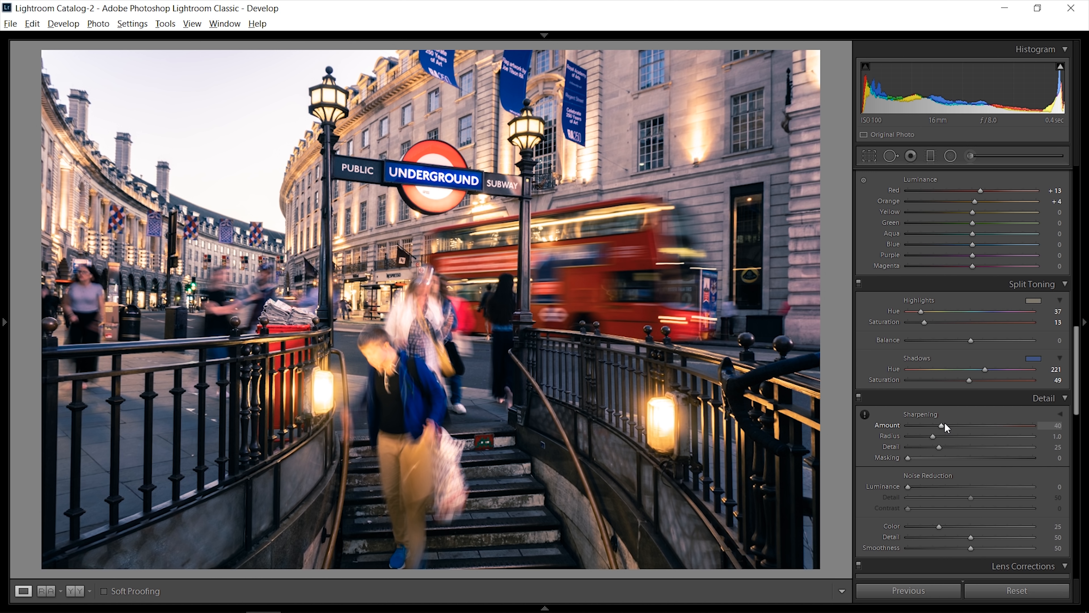
pyautogui.moveTo(942, 426); pyautogui.dragTo(960, 427)
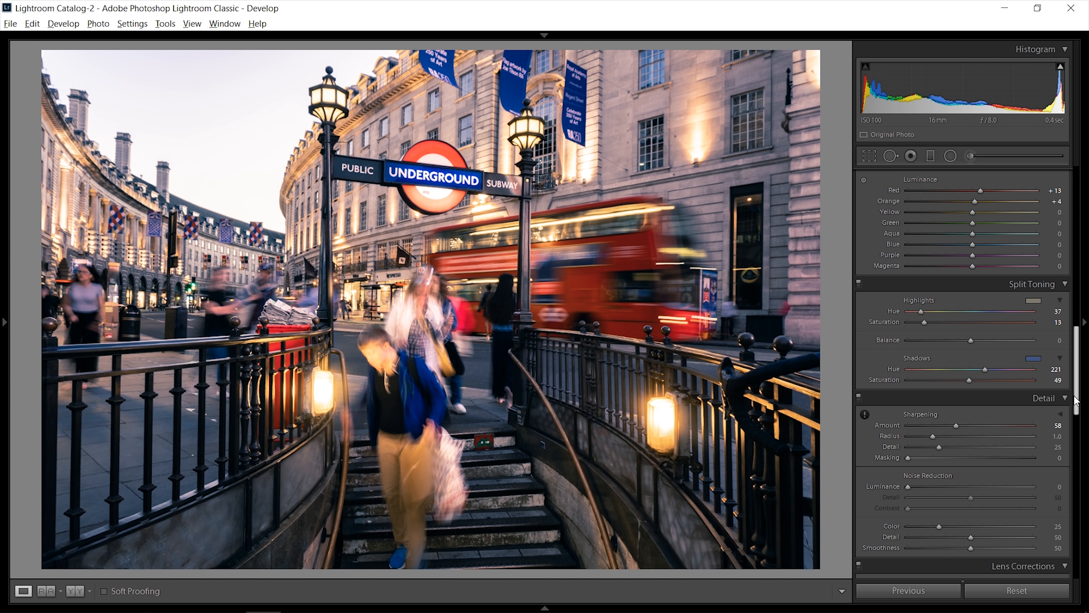
pyautogui.scroll(-2, 1076, 401)
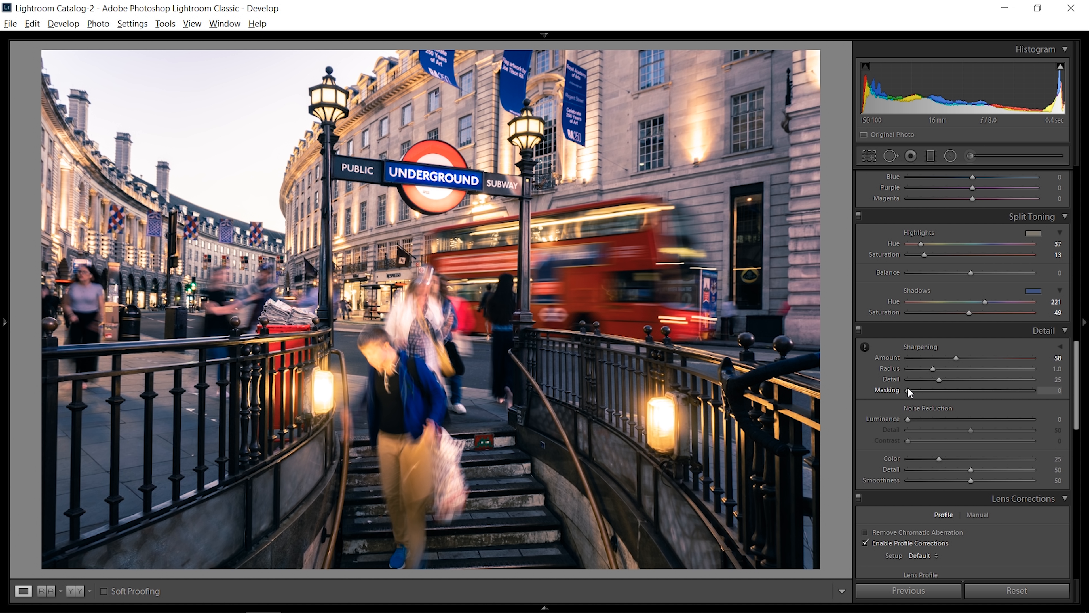
pyautogui.moveTo(911, 390); pyautogui.dragTo(996, 415)
pyautogui.moveTo(912, 416); pyautogui.dragTo(887, 413)
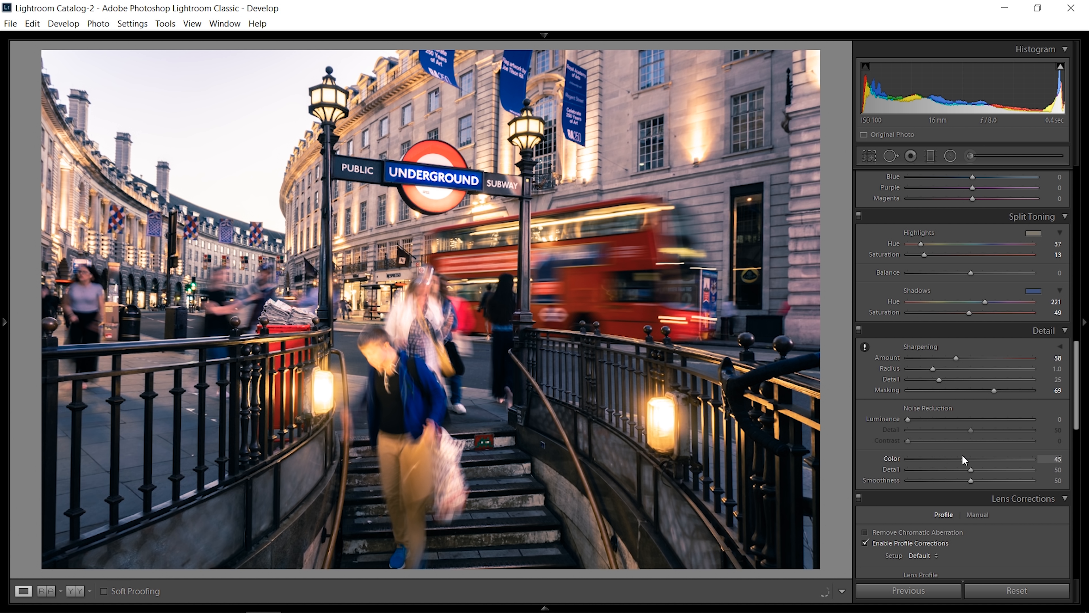
pyautogui.moveTo(965, 460); pyautogui.dragTo(1016, 462)
# Inspect the red bus, the dark shop window and the stone wall up close to judge the noise reduction
pyautogui.click(559, 314)
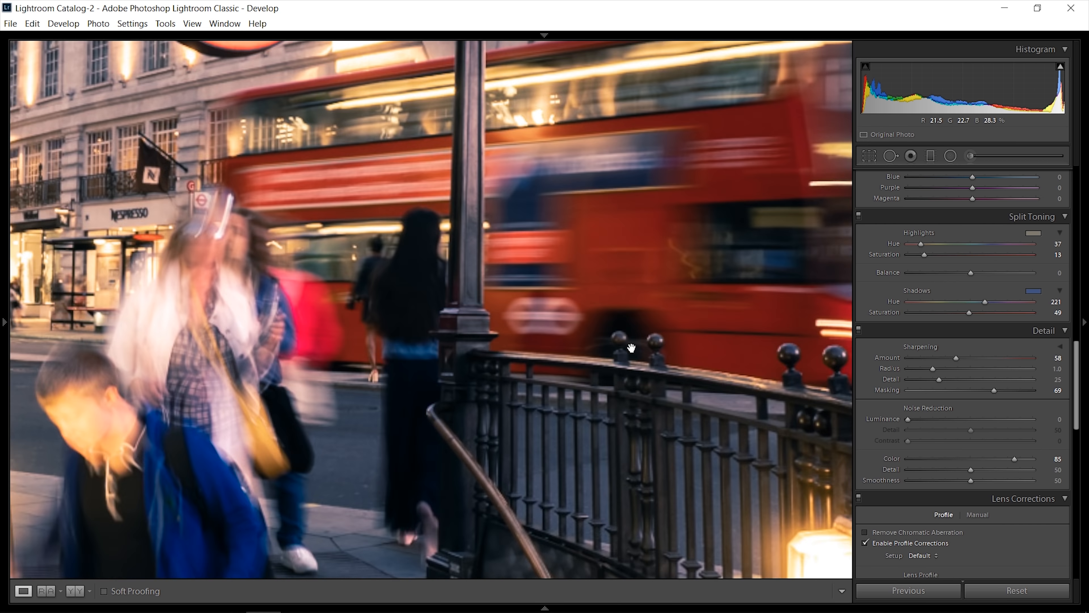
pyautogui.moveTo(760, 307); pyautogui.dragTo(491, 426)
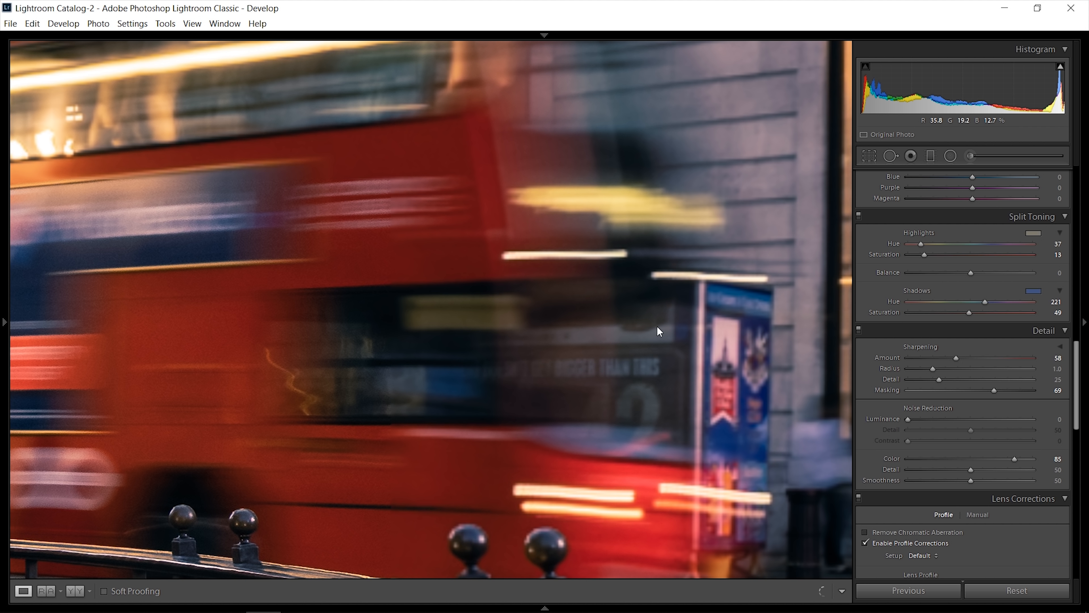
pyautogui.moveTo(588, 306); pyautogui.dragTo(517, 383)
pyautogui.moveTo(642, 230); pyautogui.dragTo(445, 352)
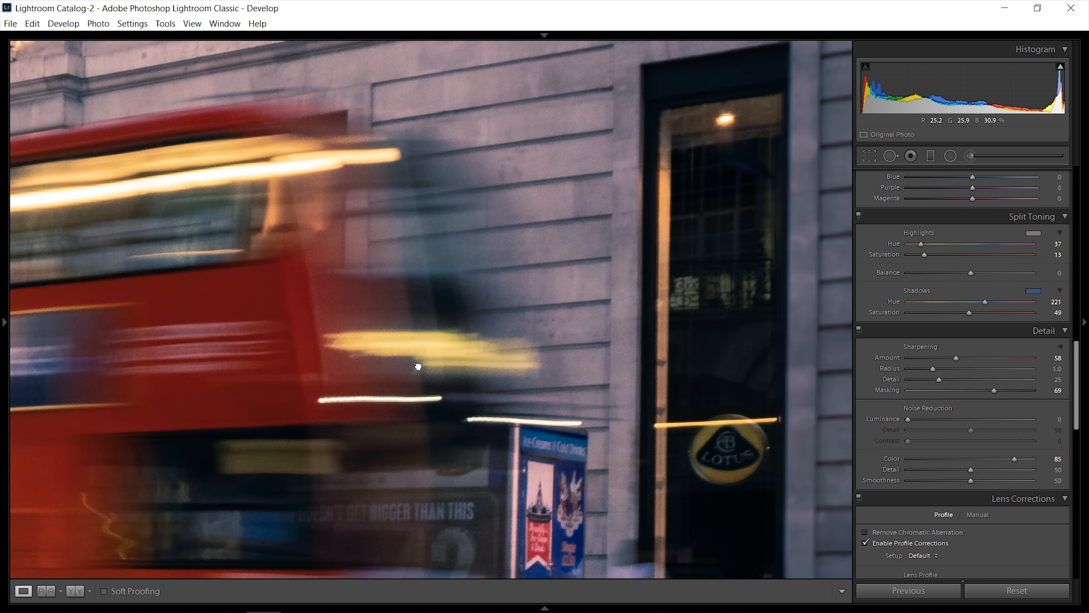
pyautogui.moveTo(526, 382); pyautogui.dragTo(430, 255)
pyautogui.moveTo(644, 375); pyautogui.dragTo(631, 311)
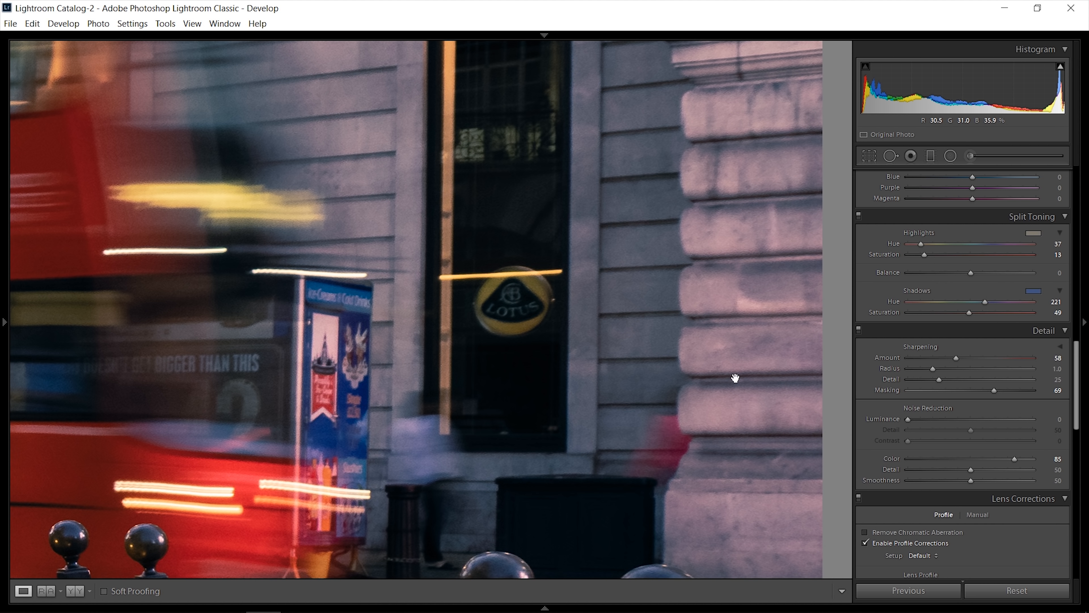
pyautogui.click(656, 368)
# Set the Color noise reduction to 75 and enable Remove Chromatic Aberration in the lens corrections
pyautogui.moveTo(1012, 456); pyautogui.dragTo(1002, 459)
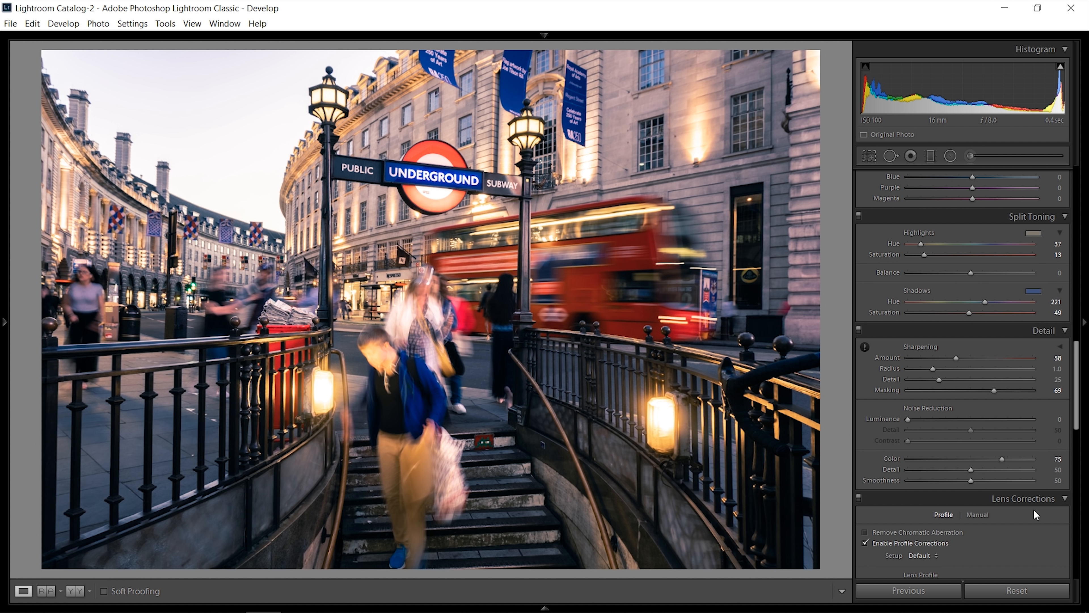
pyautogui.scroll(-3, 1047, 509)
pyautogui.click(948, 426)
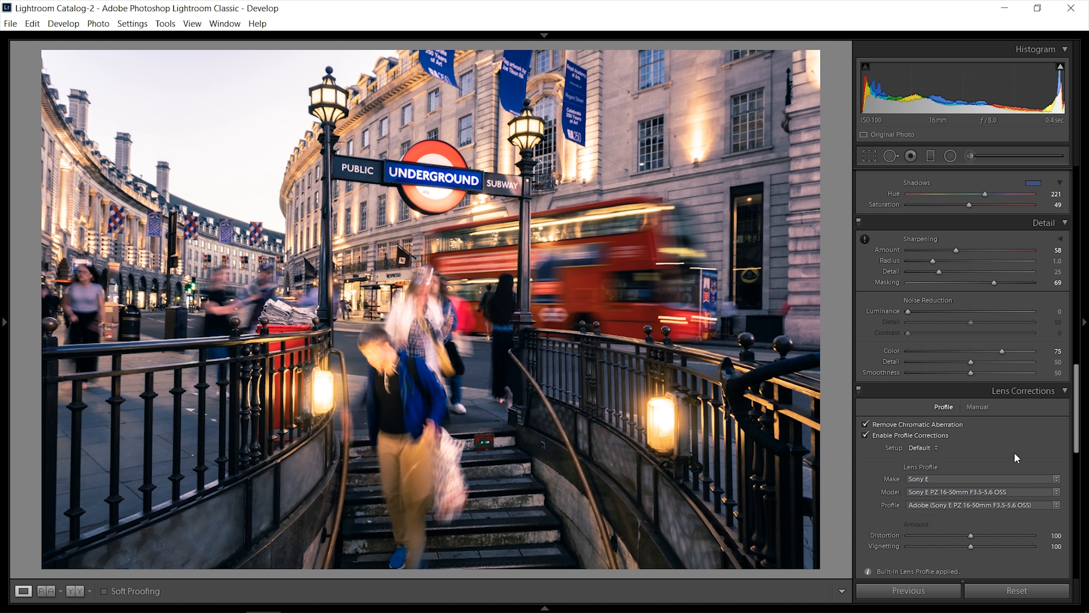
# Darken the stairs and railings with a graduated filter drawn upward from the photo's lower edge, using reduced Exposure
pyautogui.click(932, 156)
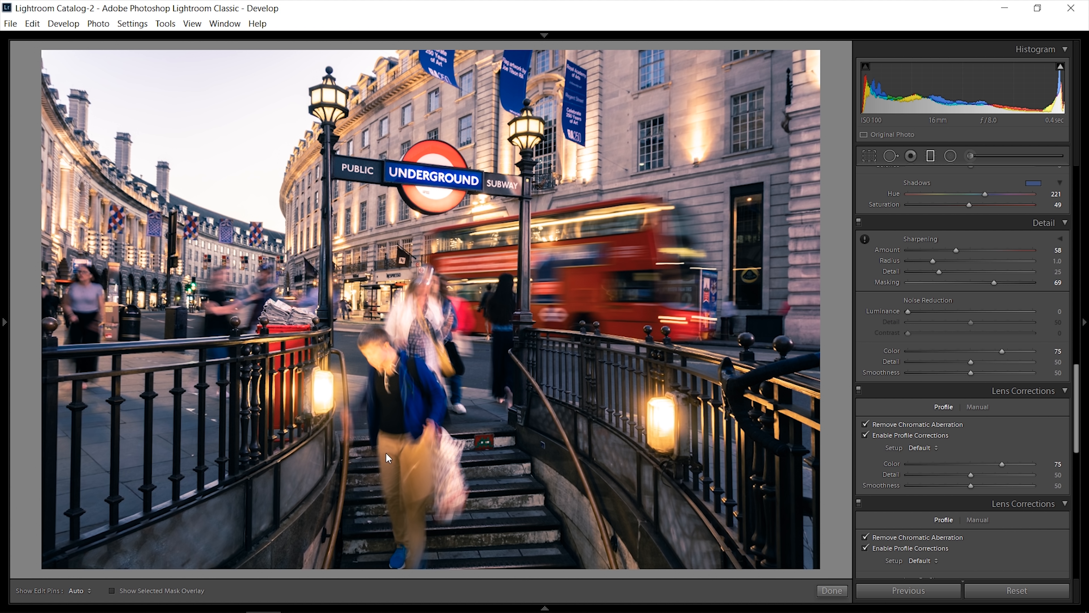
pyautogui.moveTo(358, 540); pyautogui.dragTo(354, 260)
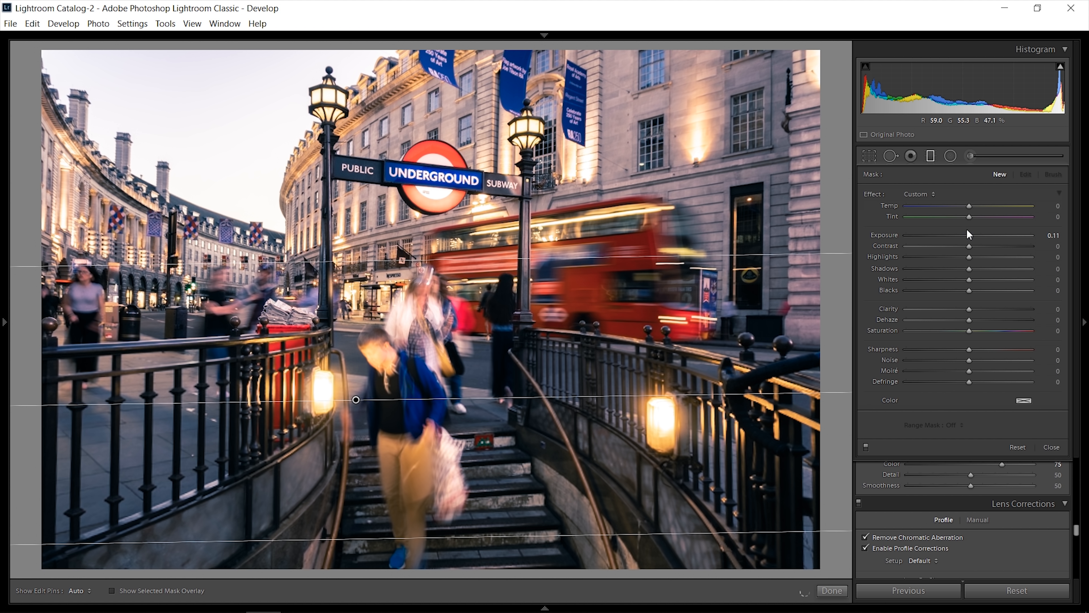
pyautogui.moveTo(969, 236); pyautogui.dragTo(957, 235)
pyautogui.click(999, 175)
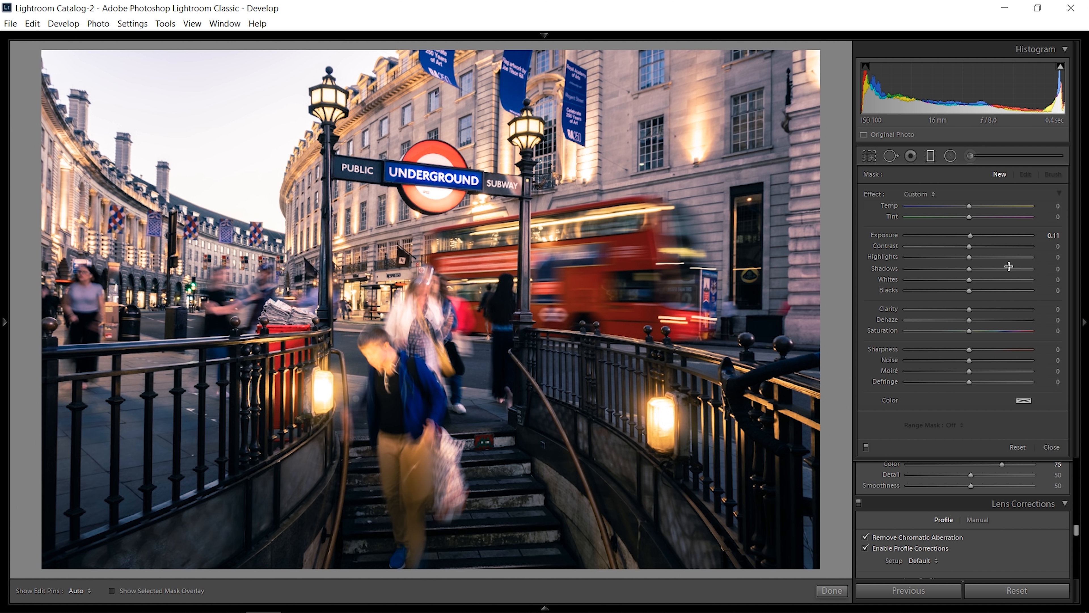
pyautogui.click(914, 155)
pyautogui.click(932, 155)
pyautogui.click(935, 149)
pyautogui.scroll(10, 1019, 339)
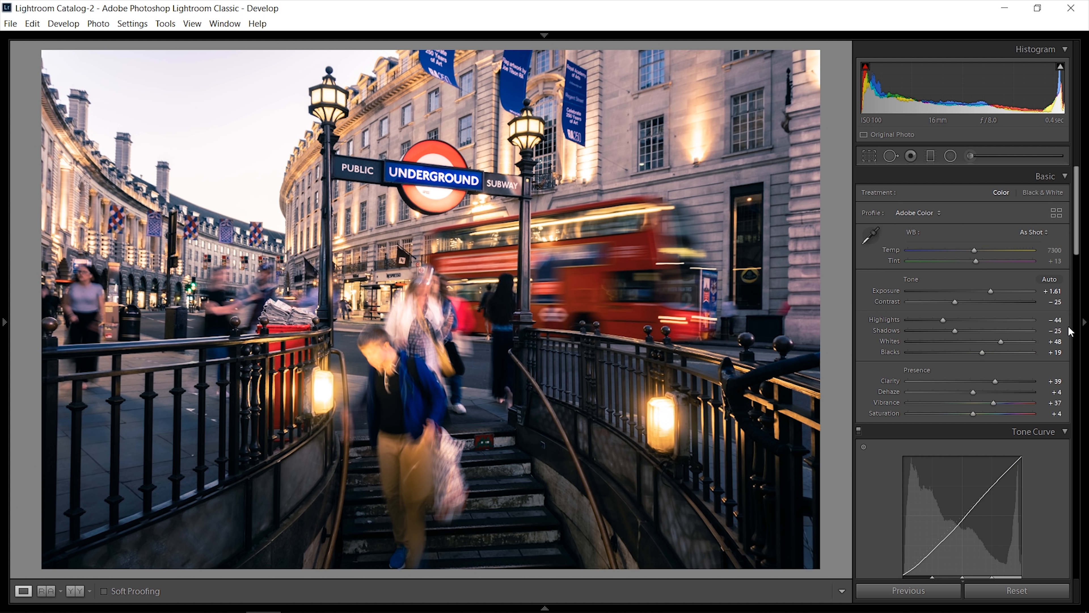
# Try the basic Shadows at +54, and undo the change
pyautogui.click(1008, 331)
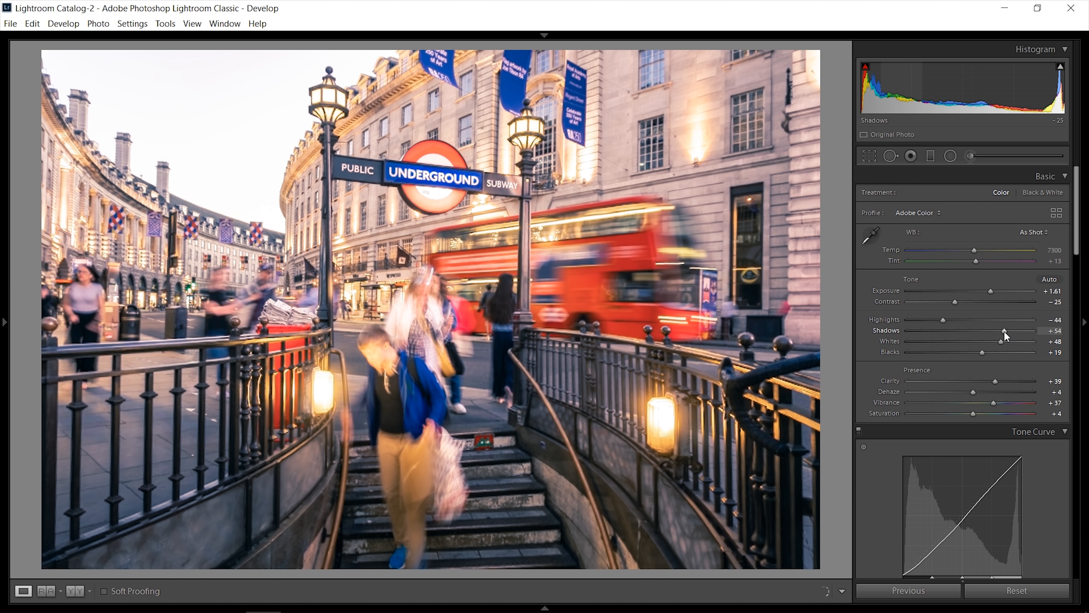
pyautogui.hotkey('ctrl', 'z')
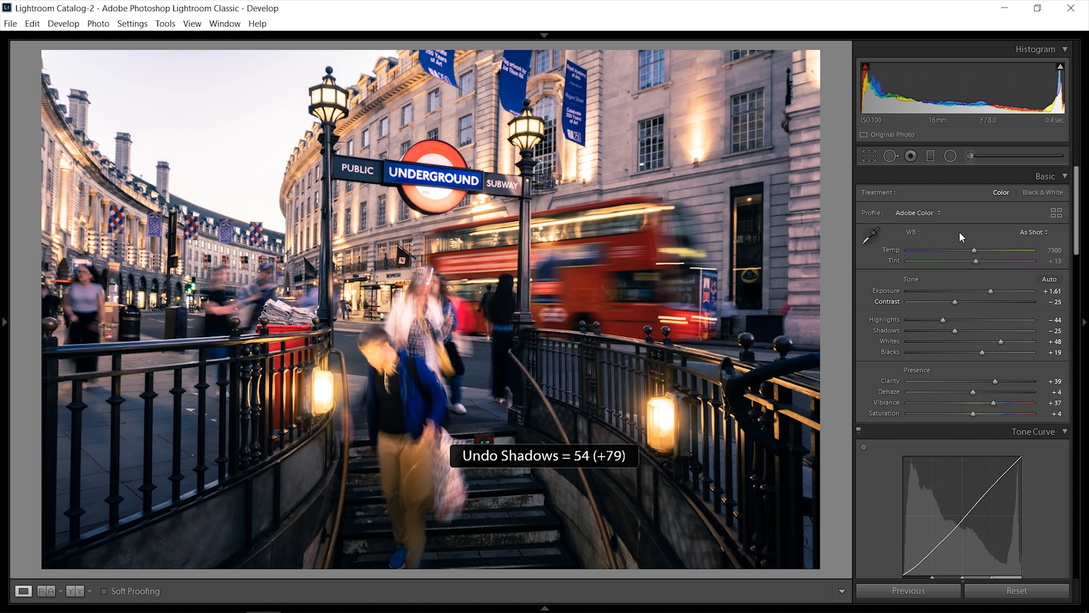
# Darken the sky with a graduated filter drawn downward over the buildings, with its Exposure set to -0.53
pyautogui.click(931, 156)
pyautogui.moveTo(266, 129); pyautogui.dragTo(306, 366)
pyautogui.moveTo(969, 235); pyautogui.dragTo(959, 236)
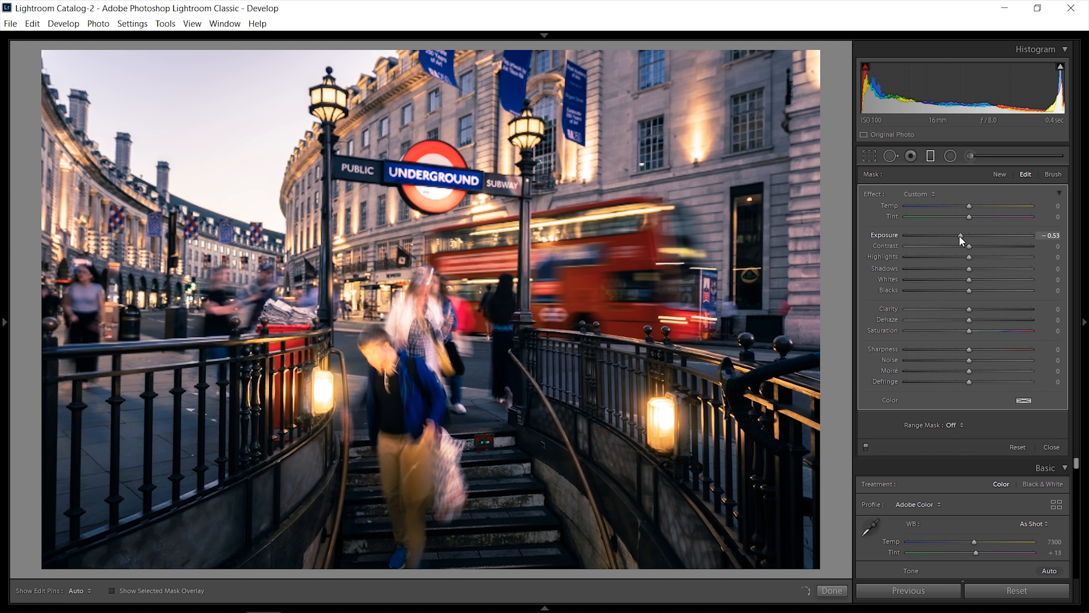
# Draw an inverted radial filter around the red bus, with Exposure 0.27 and Whites 33
pyautogui.click(950, 156)
pyautogui.moveTo(632, 262); pyautogui.dragTo(760, 346)
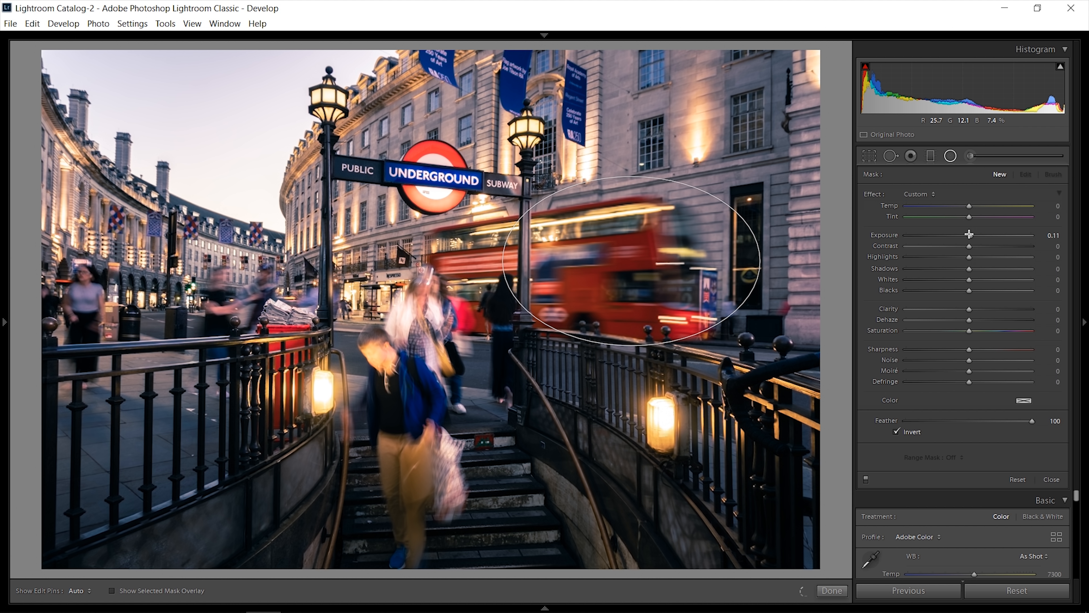
pyautogui.moveTo(971, 236); pyautogui.dragTo(973, 235)
pyautogui.moveTo(992, 279); pyautogui.dragTo(989, 280)
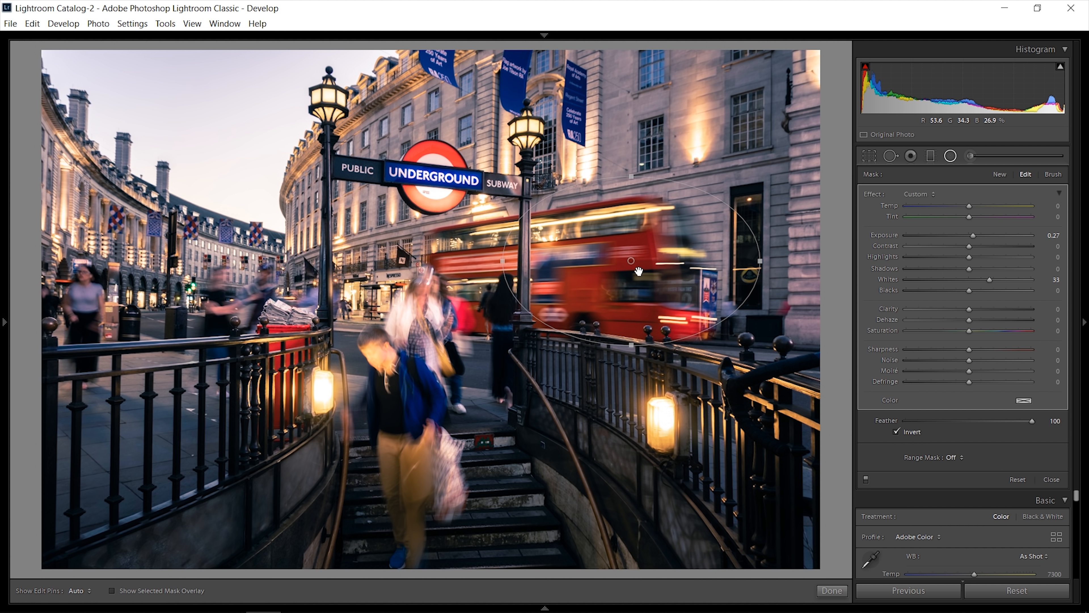
# Move the radial filter from the bus to the right railing near its lantern, and place duplicates on the left railing and the stairs
pyautogui.moveTo(542, 267); pyautogui.dragTo(664, 370)
pyautogui.rightClick(691, 378)
pyautogui.click(706, 383)
pyautogui.moveTo(399, 372); pyautogui.dragTo(297, 373)
pyautogui.rightClick(299, 378)
pyautogui.click(334, 382)
pyautogui.moveTo(225, 356); pyautogui.dragTo(474, 519)
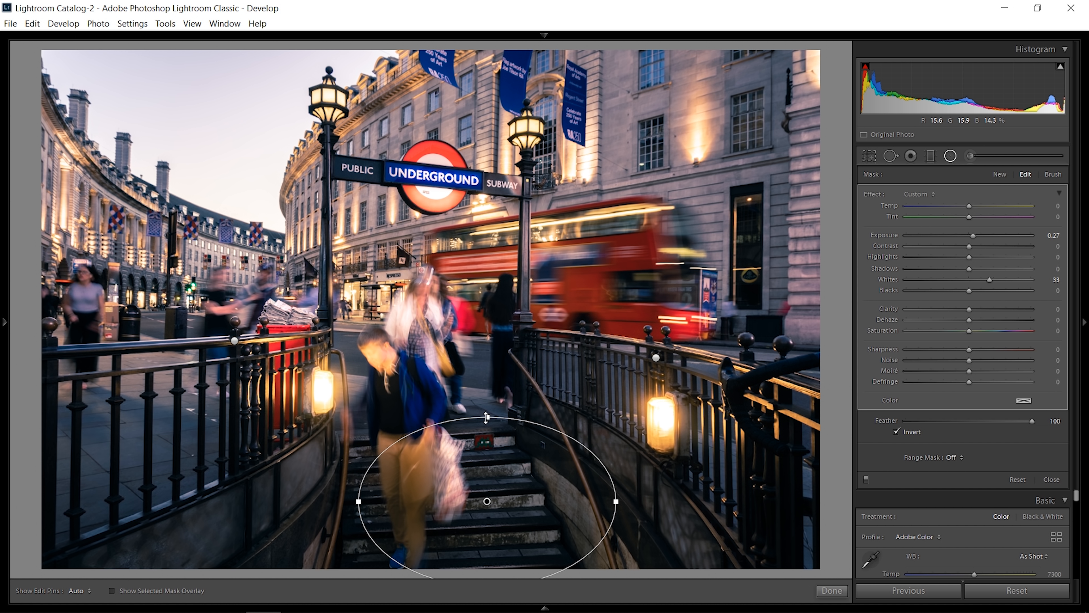
# Make the stairs' radial filter taller and narrower, and set its Exposure to 0.42
pyautogui.moveTo(486, 403)
pyautogui.mouseDown()
pyautogui.moveTo(479, 397)
pyautogui.moveTo(484, 403)
pyautogui.mouseUp()
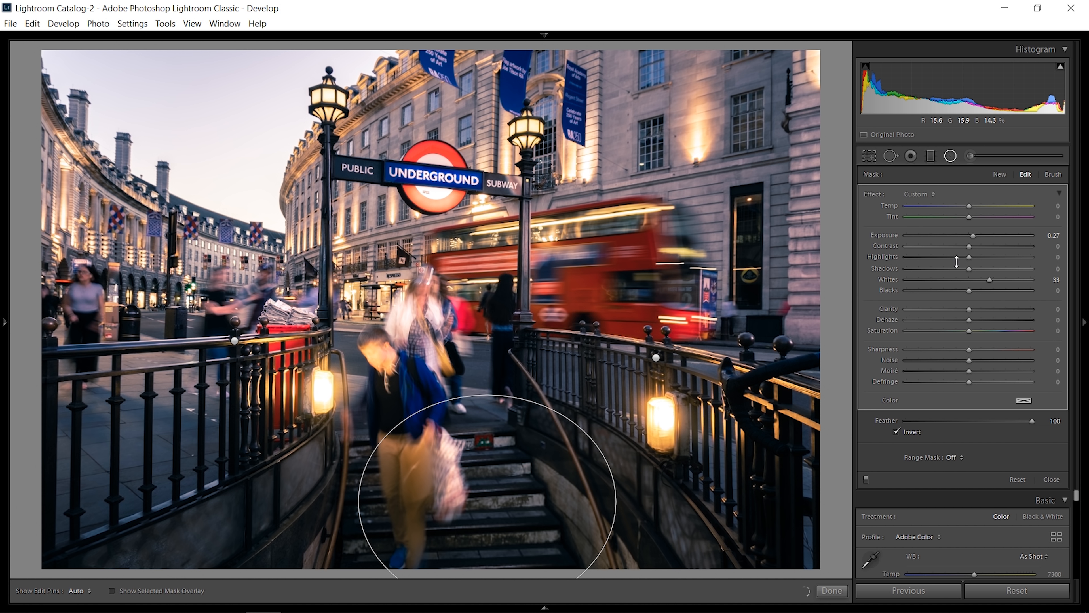
pyautogui.moveTo(973, 235); pyautogui.dragTo(976, 235)
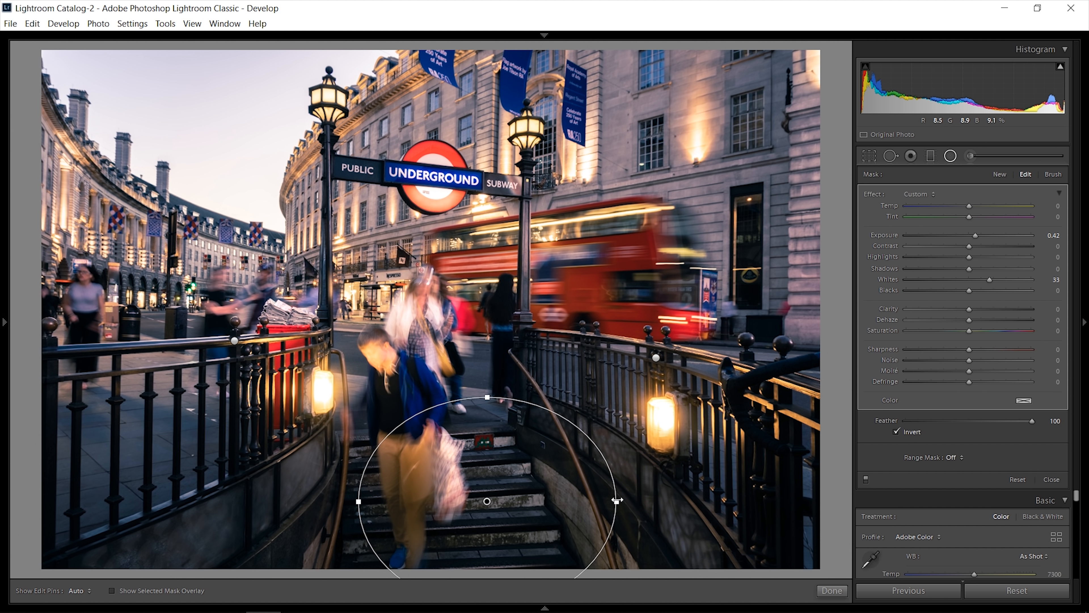
pyautogui.moveTo(600, 499); pyautogui.dragTo(582, 499)
# Duplicate the stairs' radial filter onto the stone facade above the bus and onto the curved building at far left
pyautogui.rightClick(490, 450)
pyautogui.click(546, 462)
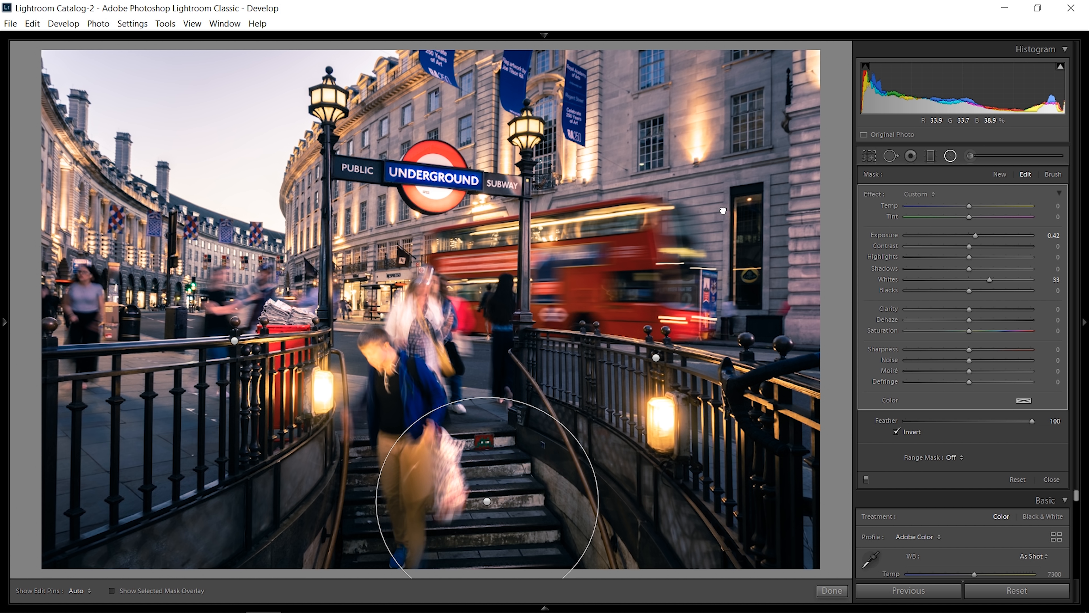
pyautogui.moveTo(500, 492); pyautogui.dragTo(723, 211)
pyautogui.rightClick(761, 244)
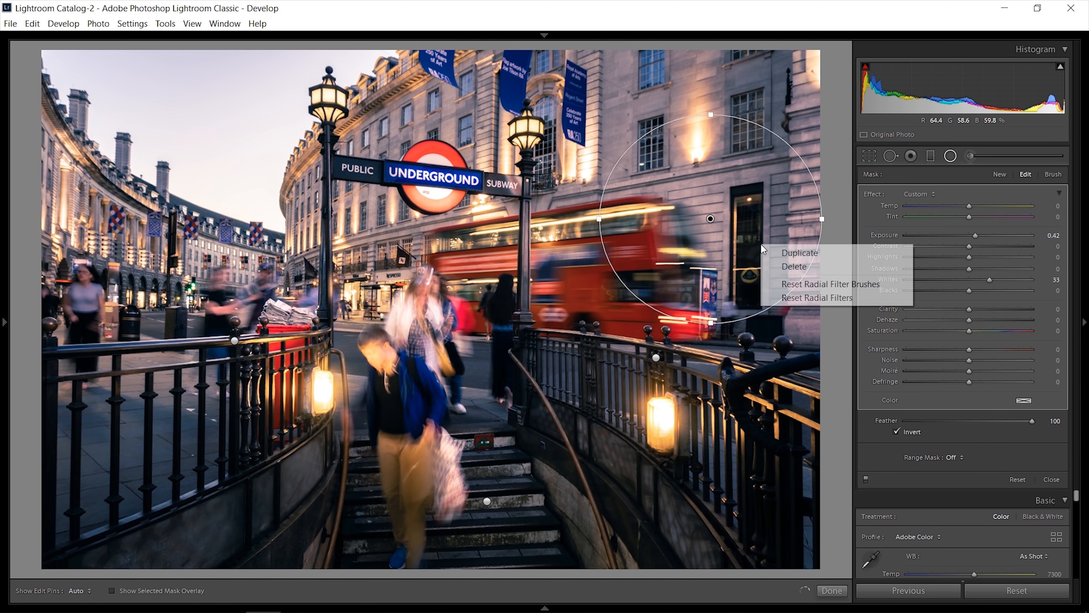
pyautogui.click(784, 252)
pyautogui.moveTo(332, 345); pyautogui.dragTo(147, 255)
# Place another radial filter duplicate over the street near the left lamp post, set its Exposure to -0.67 and Contrast to 21, and close the filter tool
pyautogui.rightClick(181, 264)
pyautogui.click(214, 272)
pyautogui.moveTo(272, 257); pyautogui.dragTo(374, 286)
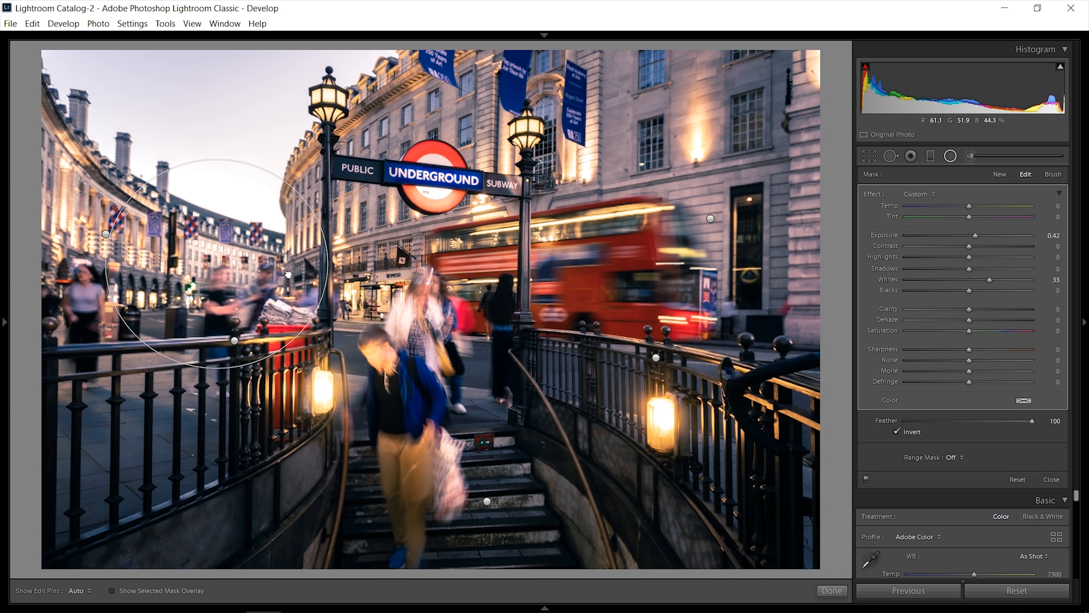
pyautogui.moveTo(974, 234)
pyautogui.mouseDown()
pyautogui.moveTo(955, 236)
pyautogui.moveTo(983, 246)
pyautogui.mouseUp()
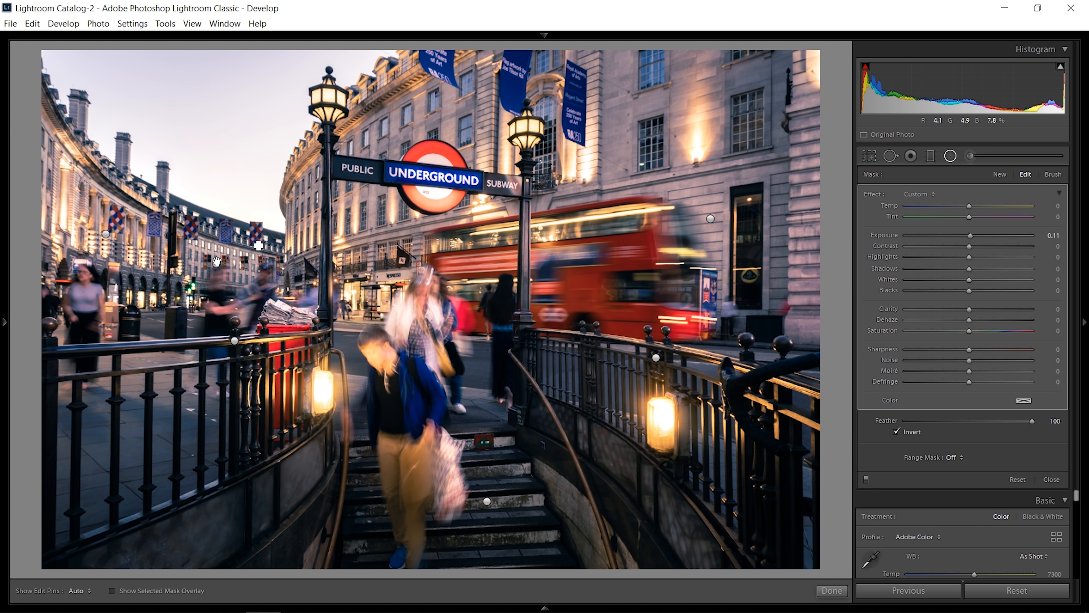
pyautogui.moveTo(247, 270); pyautogui.dragTo(274, 255)
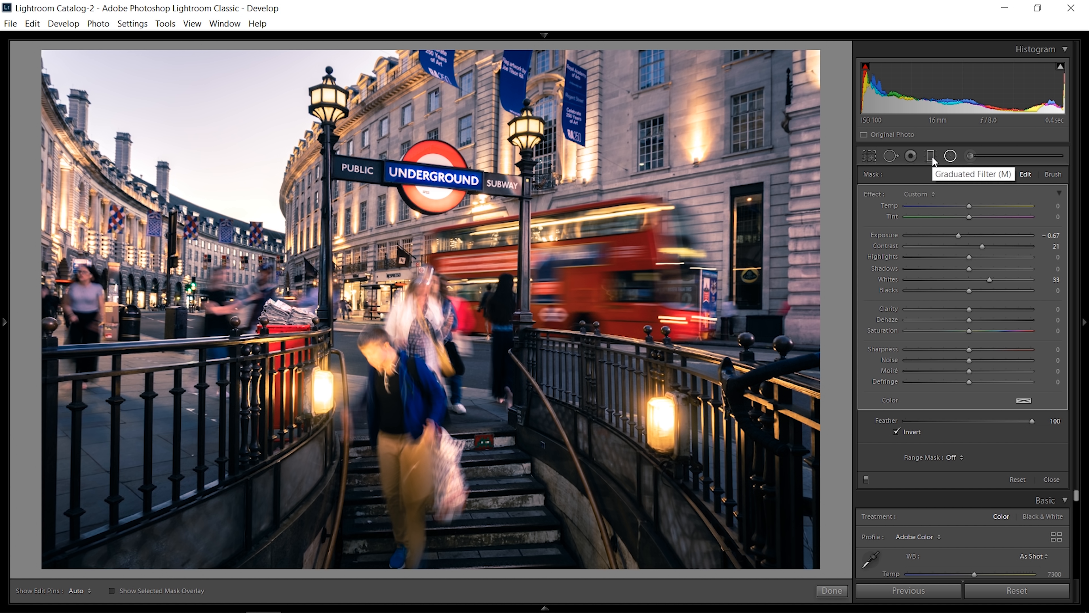
pyautogui.click(951, 158)
# Inspect the sky and the surrounding rooflines up close, and return to the full photo
pyautogui.click(393, 273)
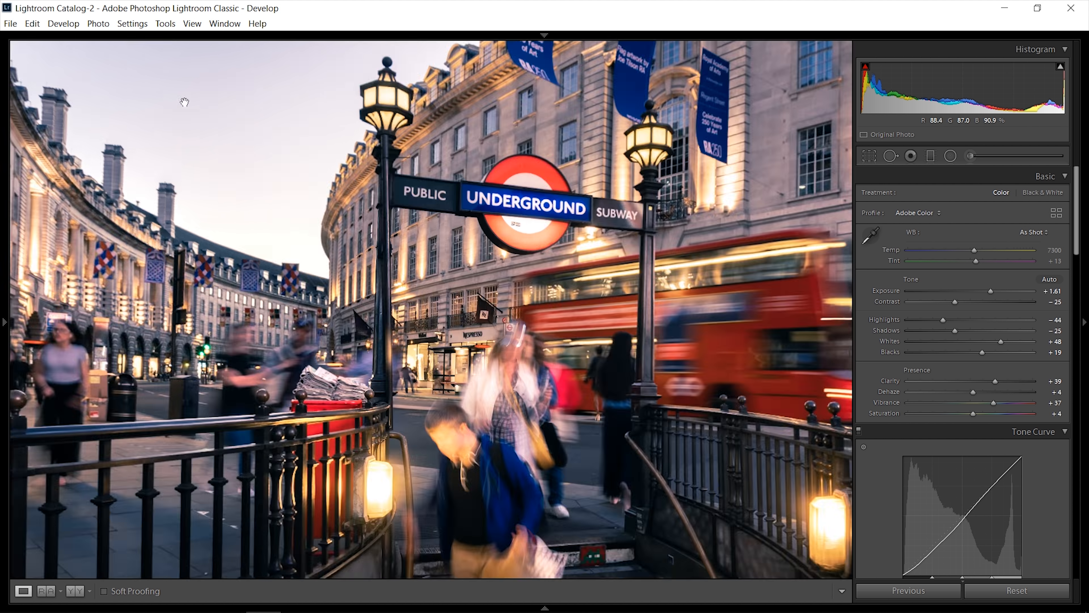
pyautogui.moveTo(350, 136); pyautogui.dragTo(413, 345)
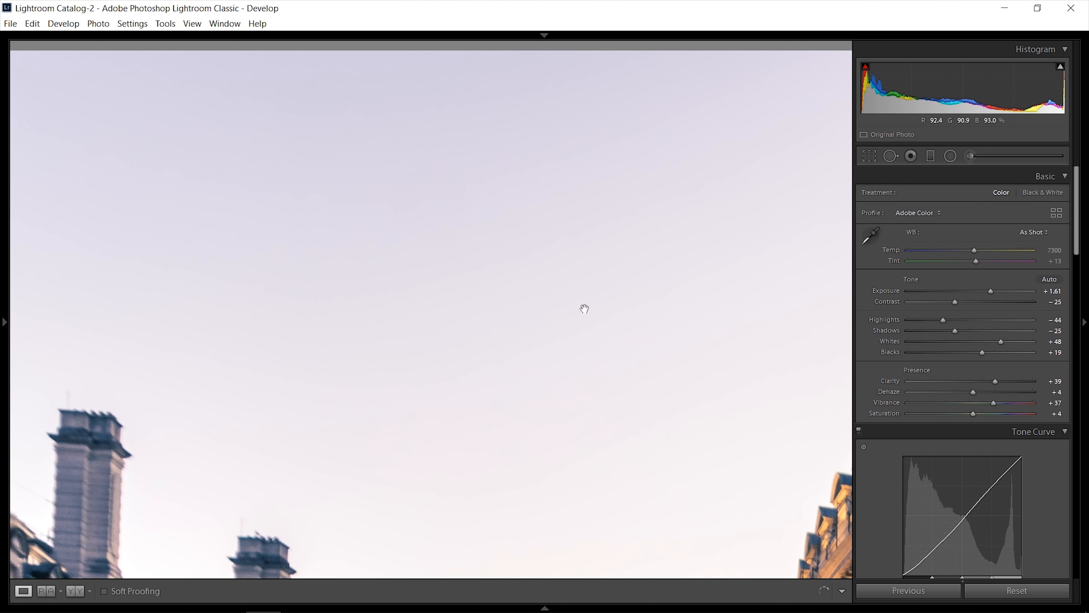
pyautogui.moveTo(601, 318); pyautogui.dragTo(322, 244)
pyautogui.moveTo(557, 338); pyautogui.dragTo(573, 204)
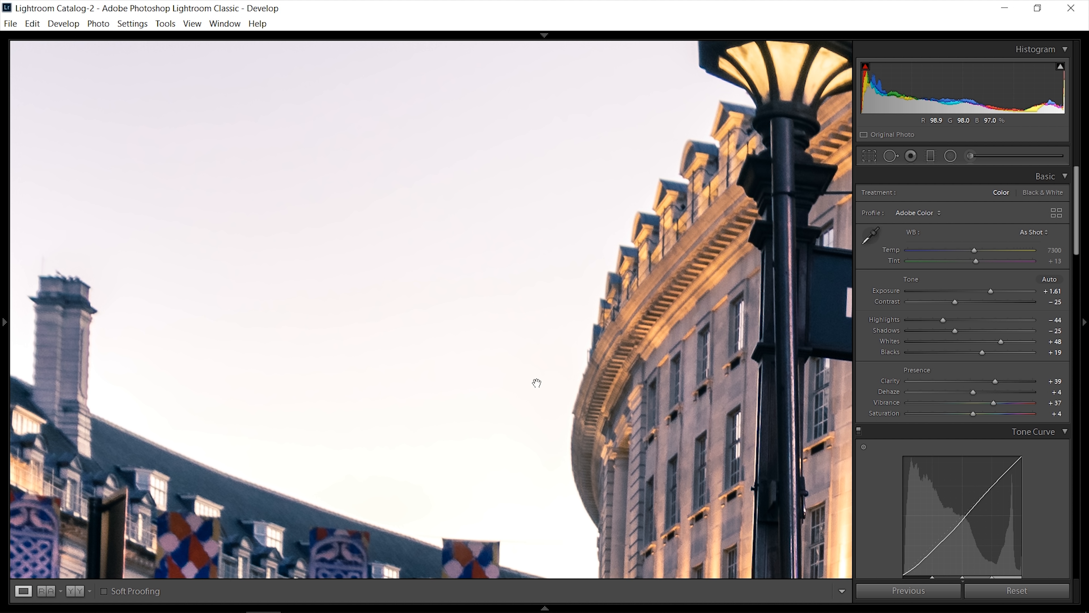
pyautogui.click(505, 421)
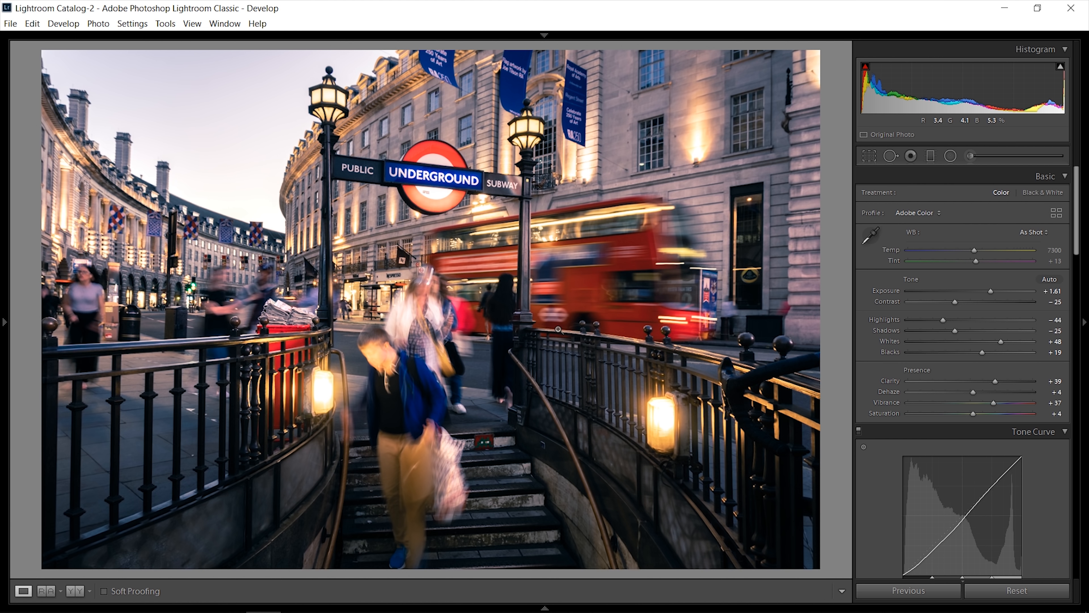
# Set the tone curve's Darks to -3
pyautogui.scroll(-5, 1049, 412)
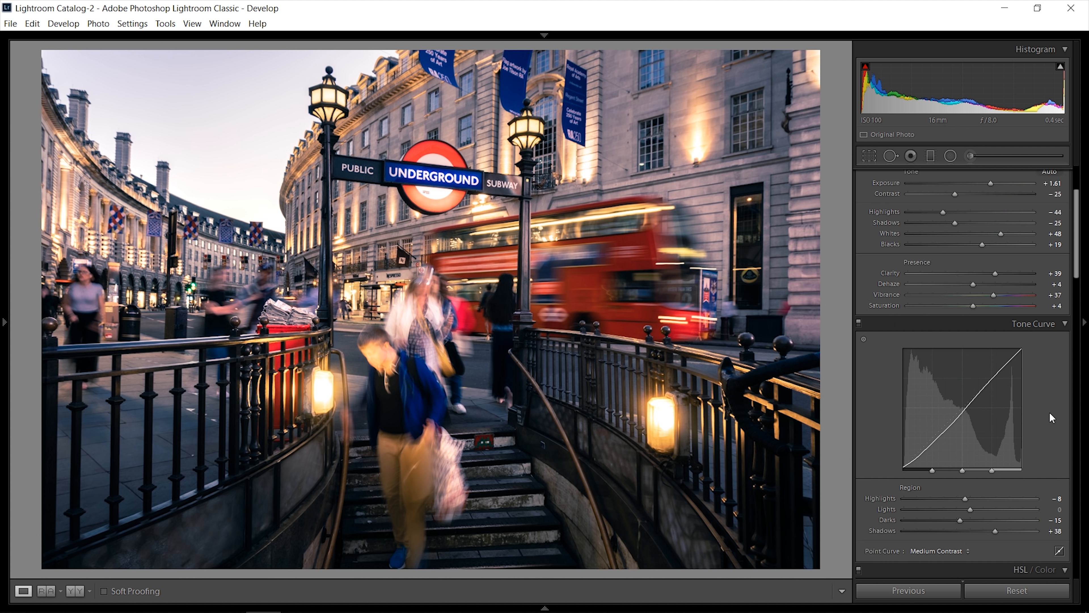
pyautogui.moveTo(956, 416); pyautogui.dragTo(968, 415)
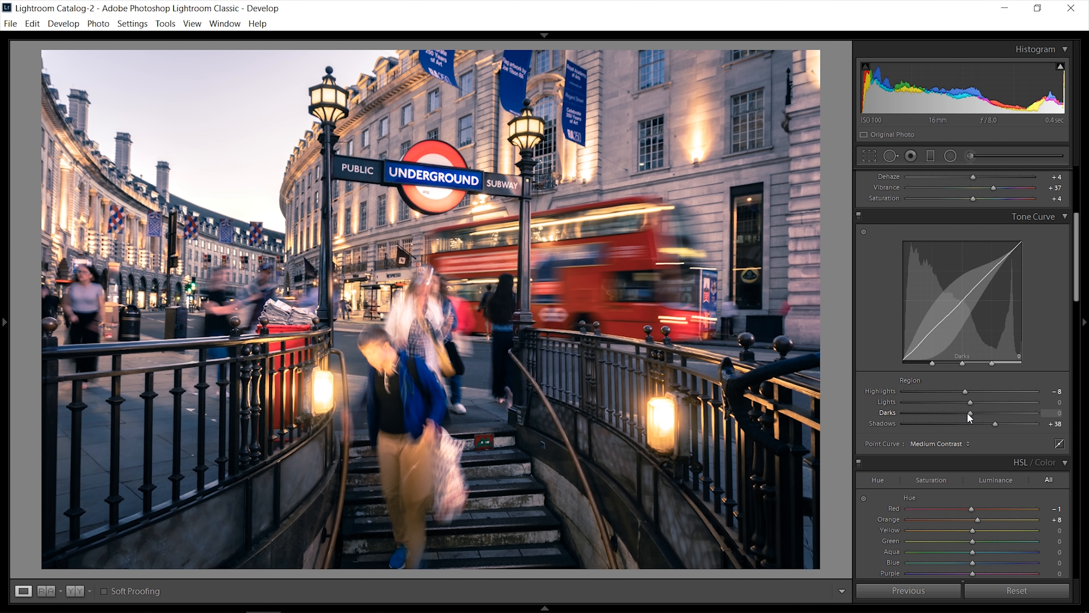
pyautogui.moveTo(970, 420); pyautogui.dragTo(967, 420)
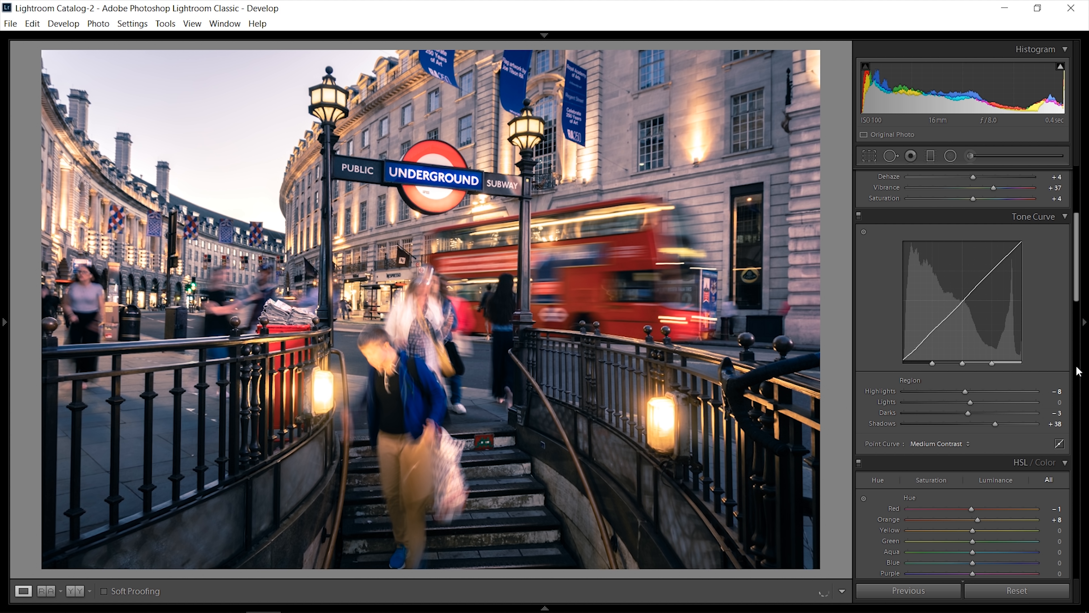
# Set the Shadows Tint in the camera calibration to -11
pyautogui.scroll(-3, 1074, 320)
pyautogui.scroll(-6, 1073, 424)
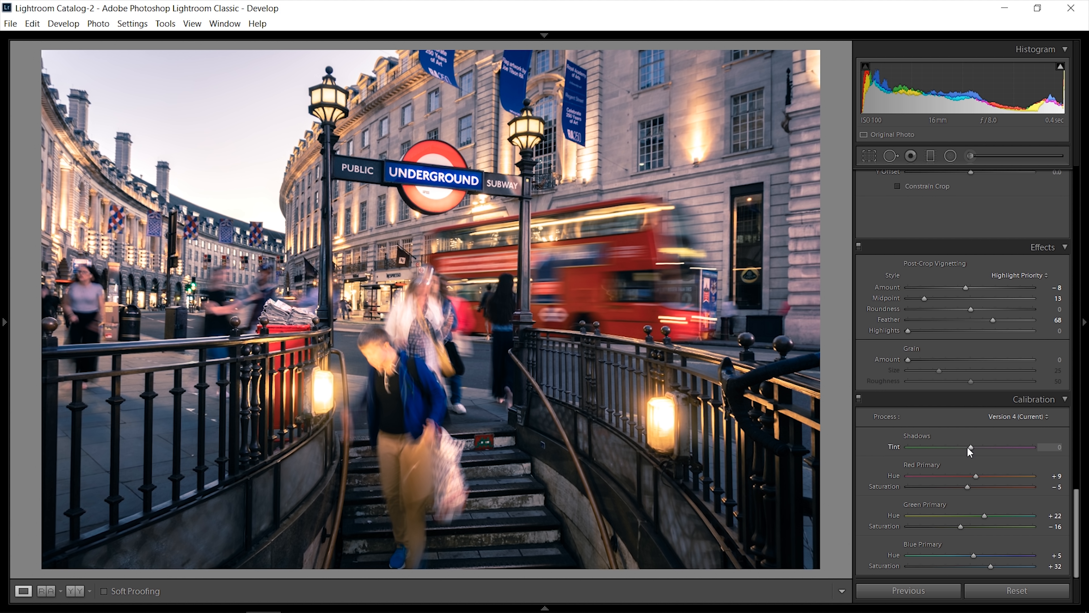
pyautogui.moveTo(967, 446); pyautogui.dragTo(969, 448)
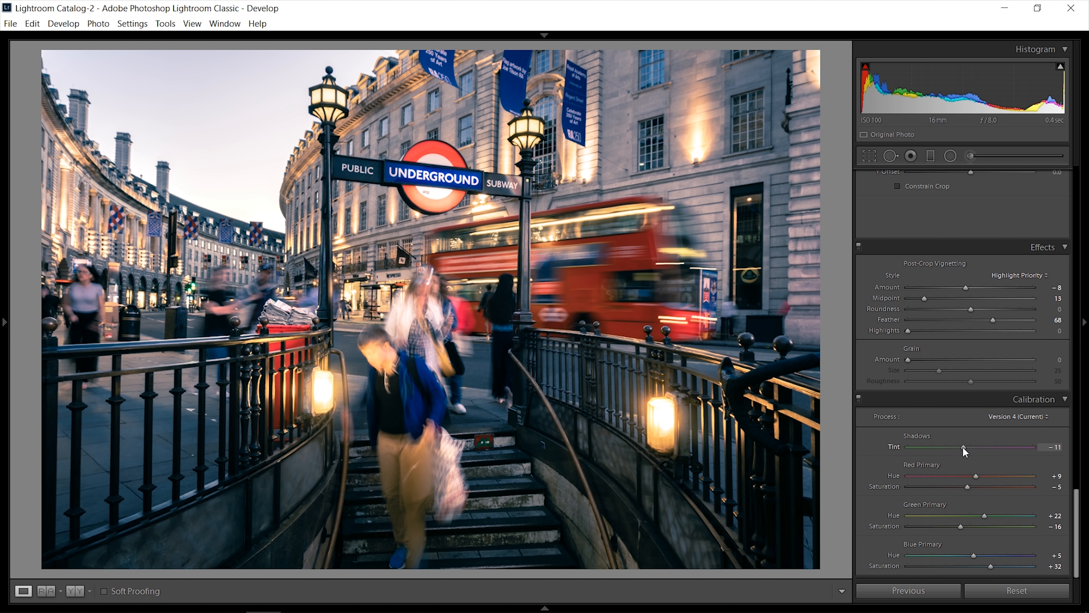
# Lower the Purple and Magenta saturation in the HSL colour adjustments
pyautogui.scroll(10, 1051, 435)
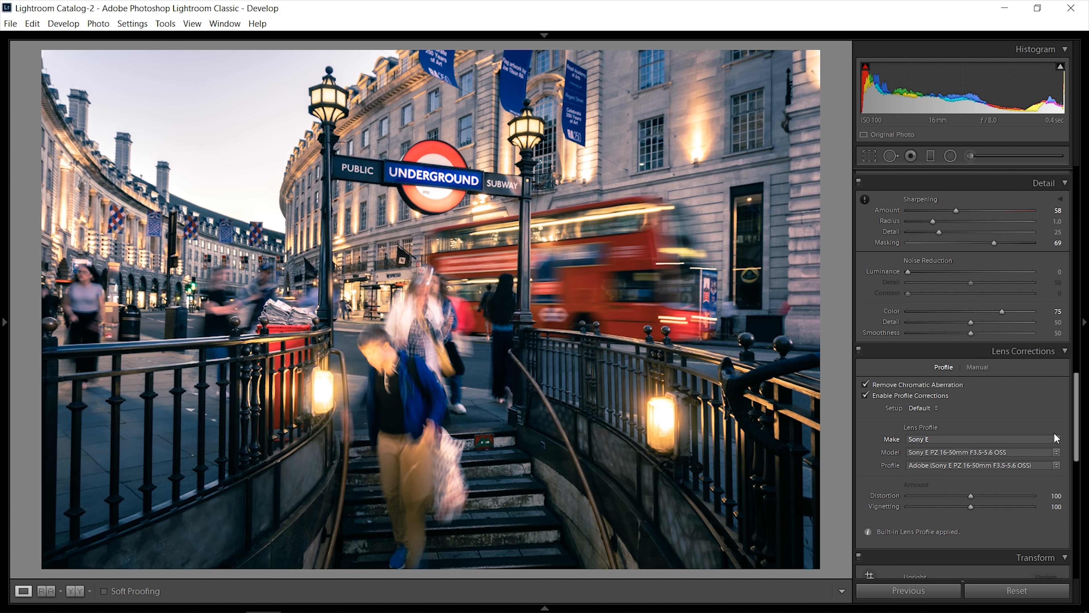
pyautogui.scroll(5, 1056, 434)
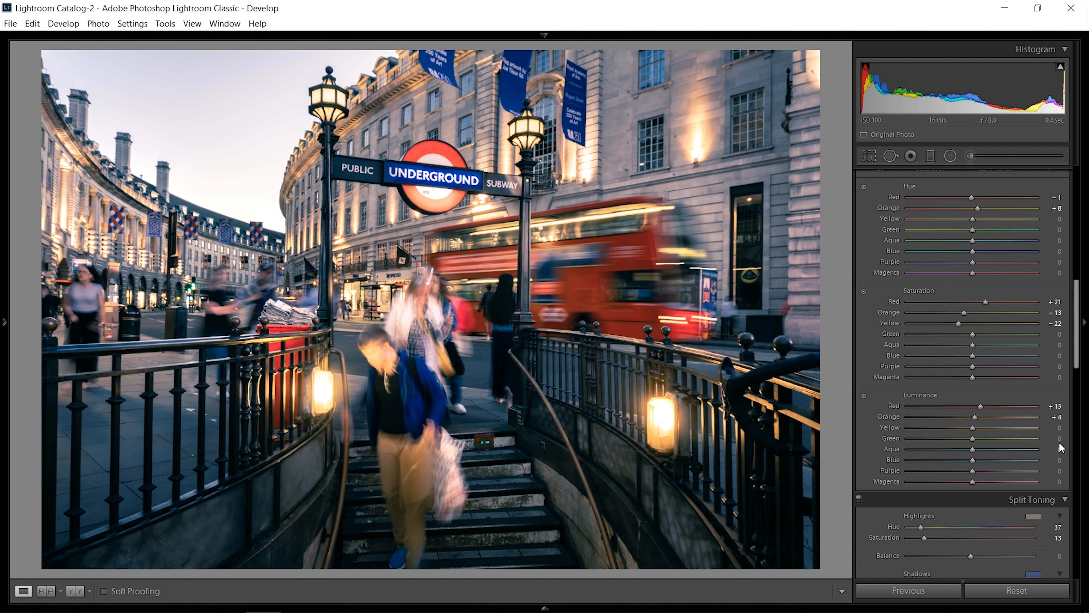
pyautogui.scroll(3, 1066, 446)
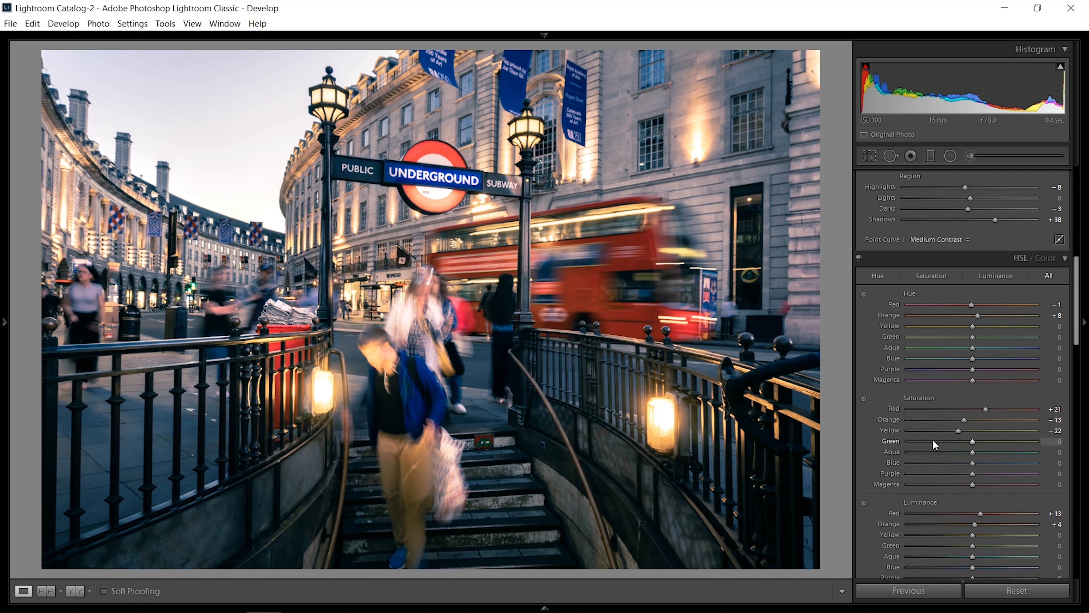
pyautogui.click(929, 475)
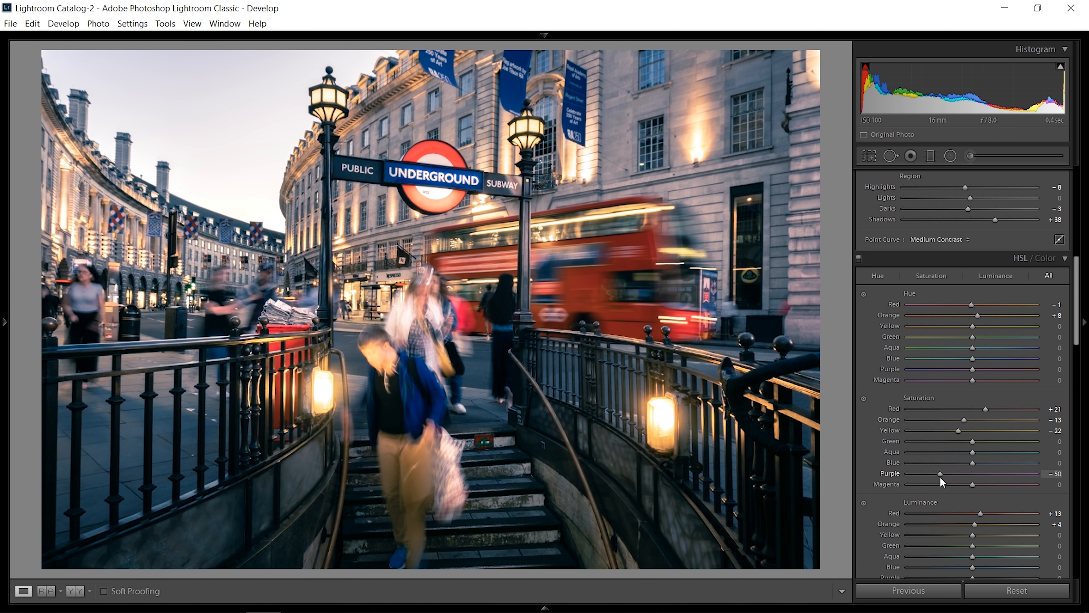
pyautogui.moveTo(945, 479); pyautogui.dragTo(952, 473)
pyautogui.click(957, 483)
# Lower the white balance Tint to +1
pyautogui.scroll(10, 1047, 498)
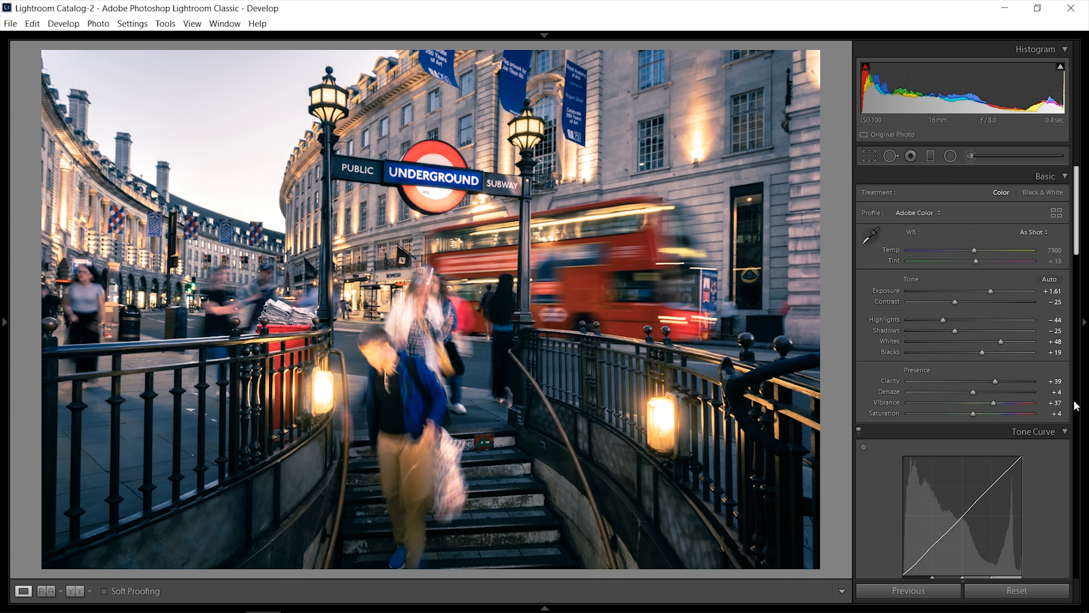
pyautogui.moveTo(976, 262); pyautogui.dragTo(973, 262)
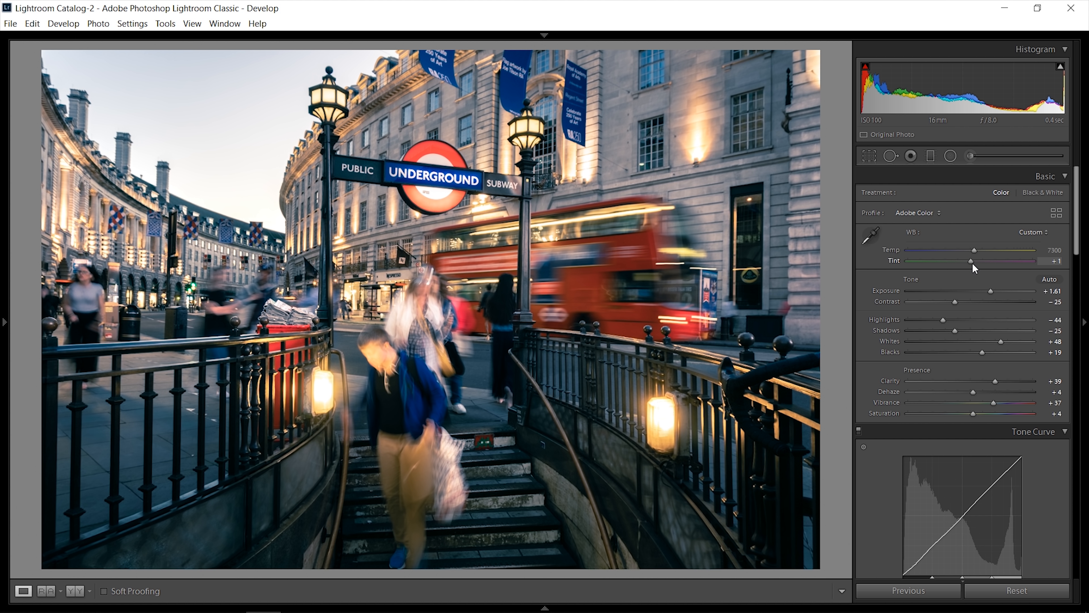
# Set the split toning shadows to a blue with Hue 213 and Saturation 35
pyautogui.scroll(-15, 1063, 360)
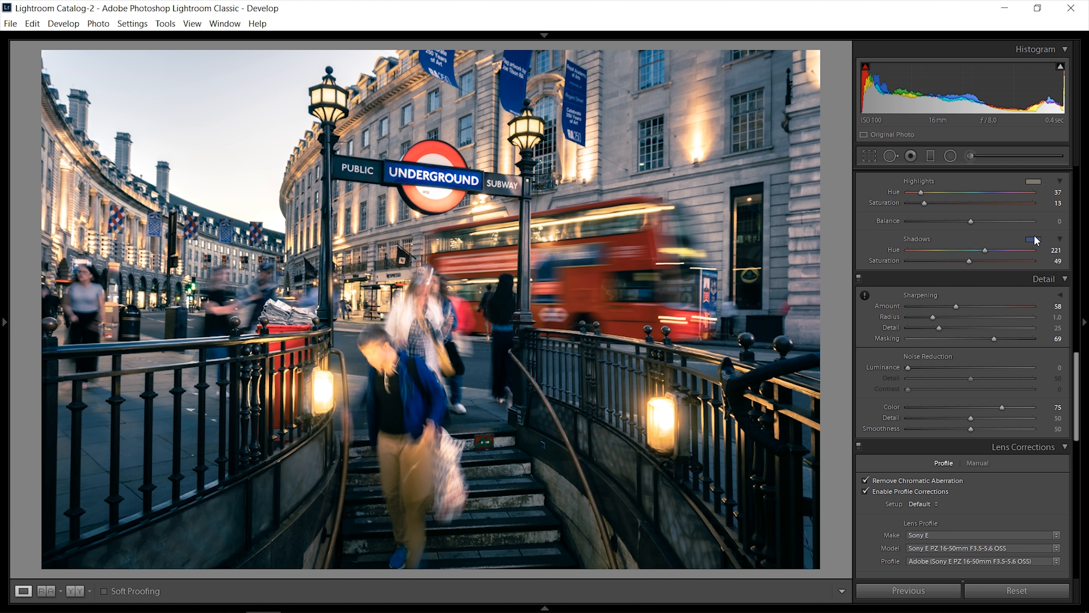
pyautogui.click(1036, 240)
pyautogui.click(920, 253)
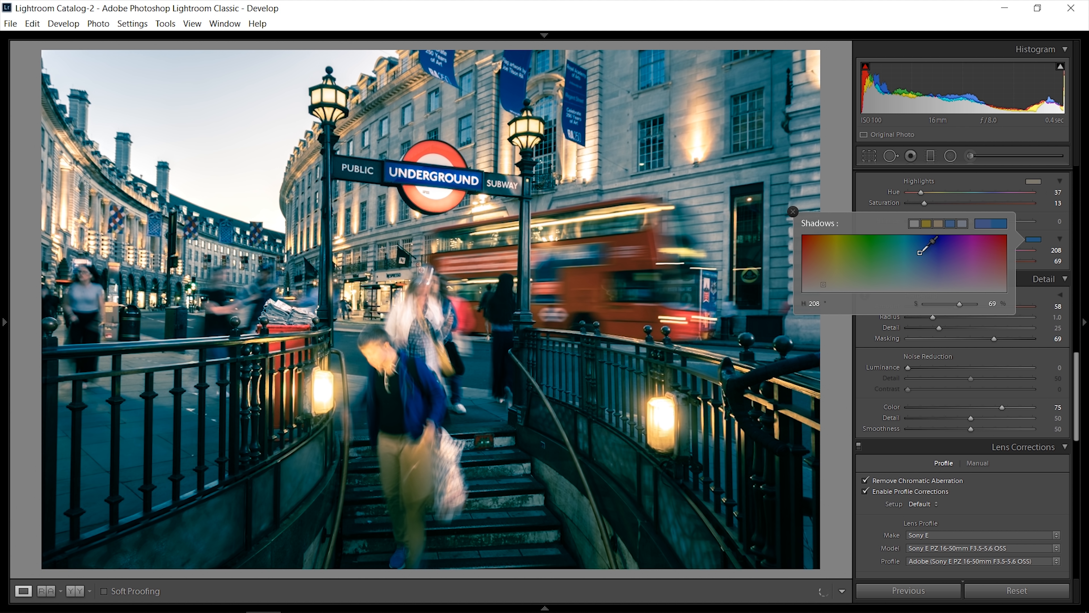
pyautogui.click(926, 251)
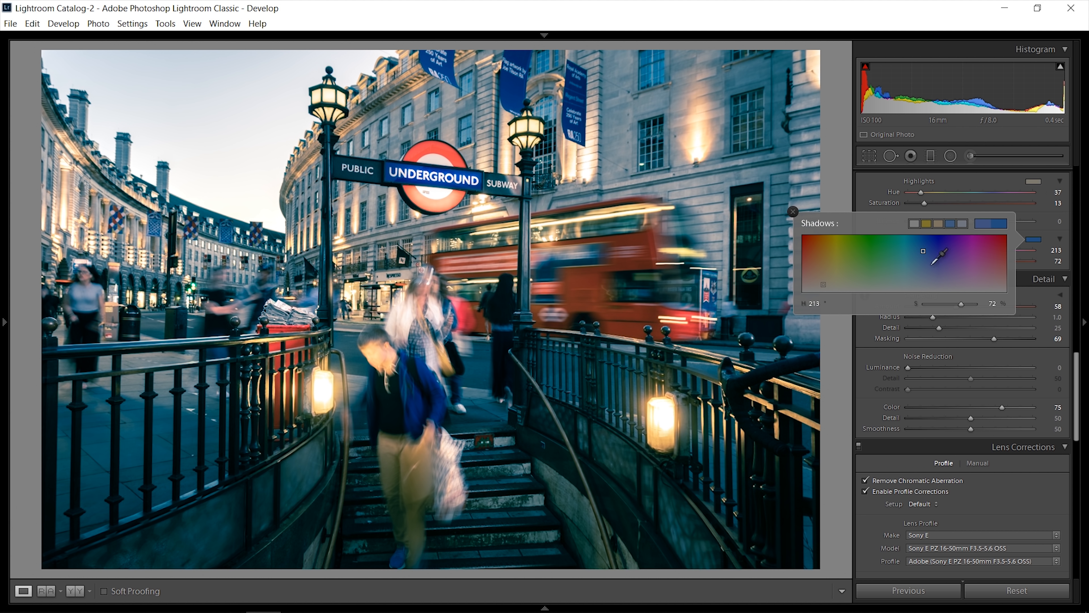
pyautogui.moveTo(961, 303); pyautogui.dragTo(943, 303)
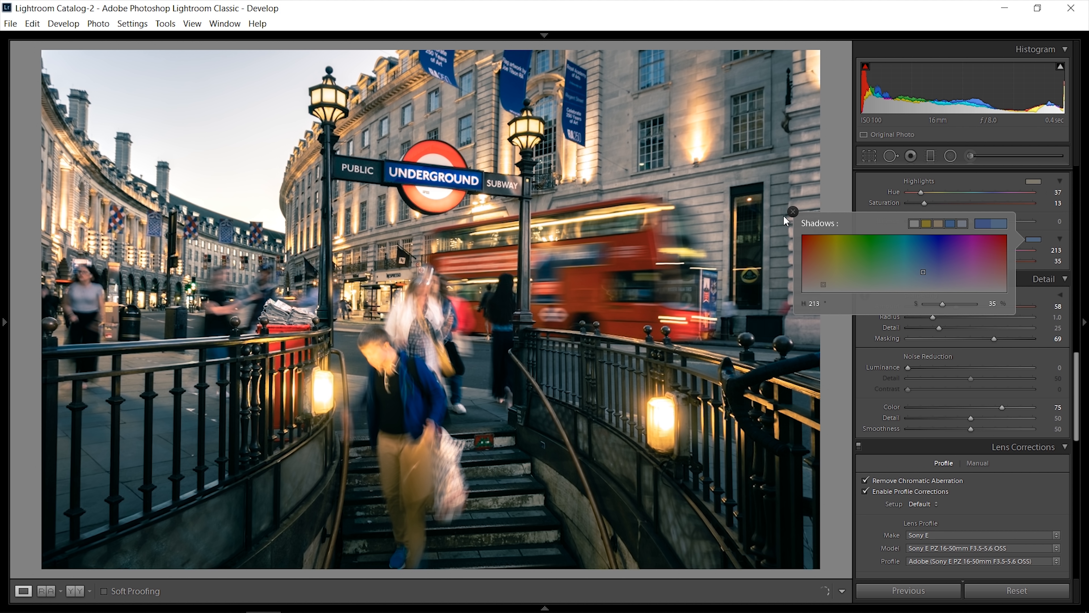
pyautogui.click(793, 212)
pyautogui.scroll(3, 1046, 286)
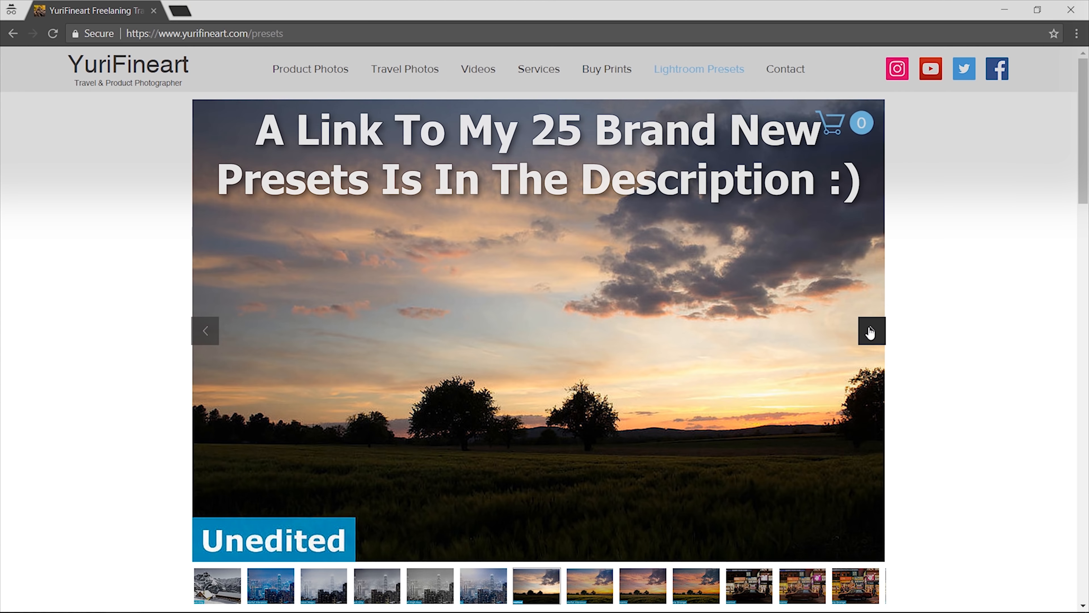
# Browse the sunset field examples in the YuriFineart website's preset gallery, and read the Lightroom preset pack's description and information in the browser
pyautogui.click(870, 332)
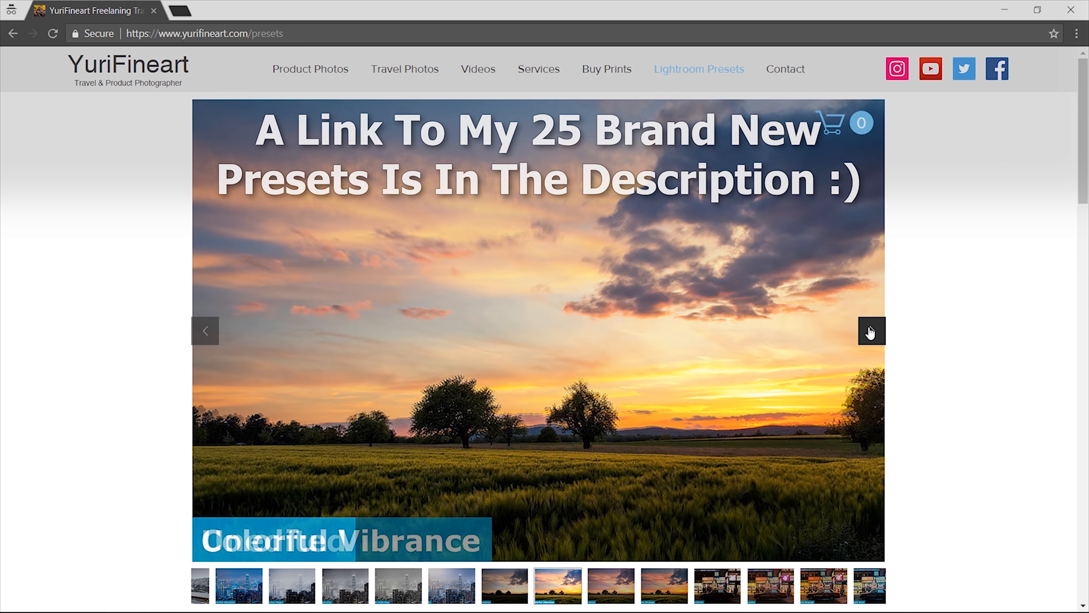
pyautogui.click(871, 332)
pyautogui.click(871, 331)
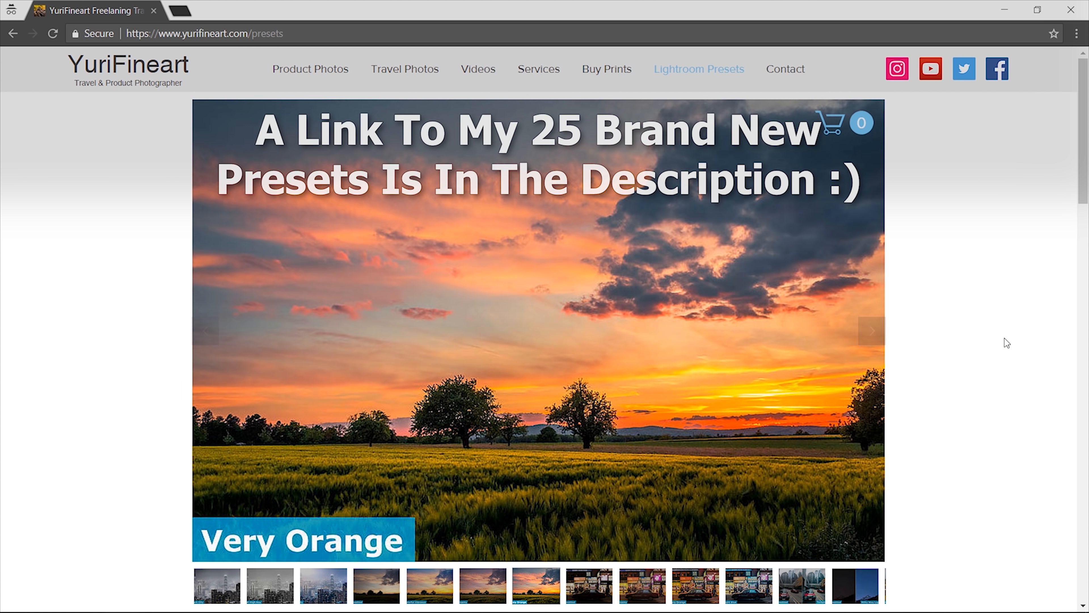
pyautogui.scroll(-4, 1004, 341)
pyautogui.scroll(-6, 1024, 354)
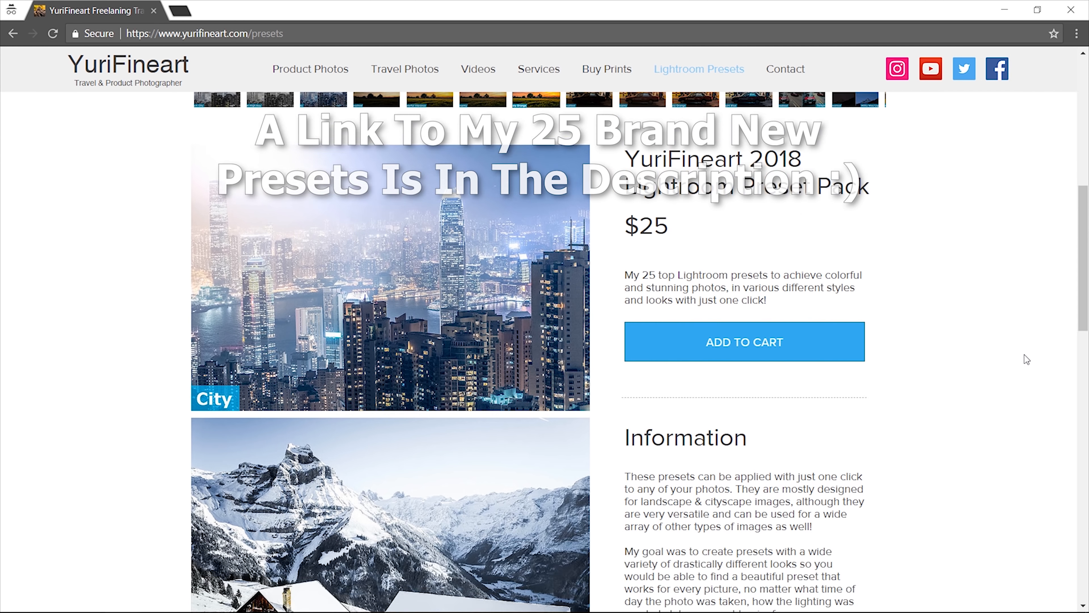
pyautogui.scroll(-5, 1027, 359)
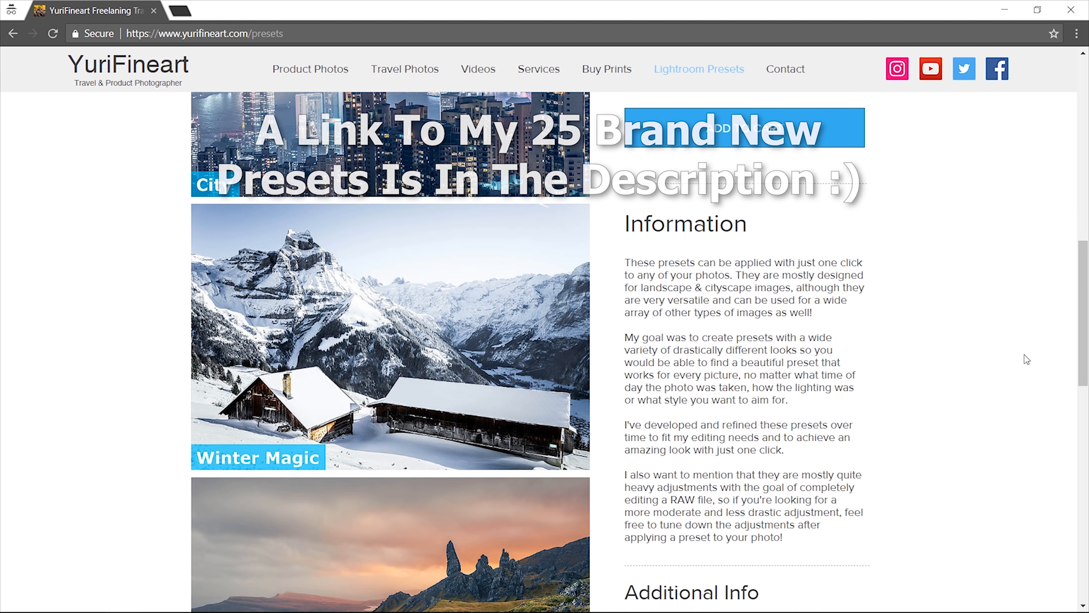
pyautogui.scroll(-5, 1026, 359)
pyautogui.scroll(-3, 1027, 359)
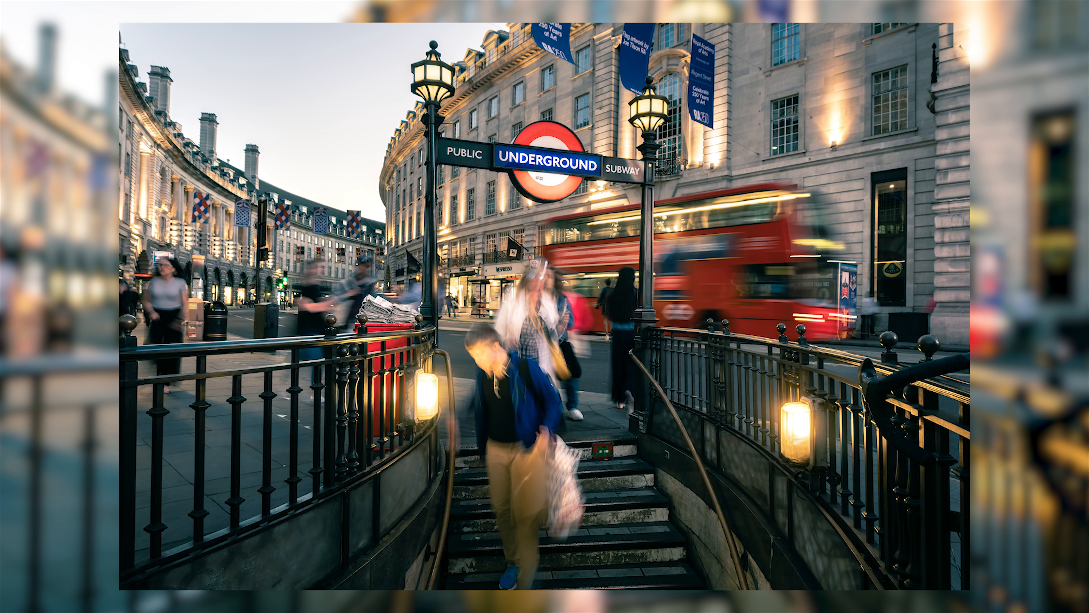